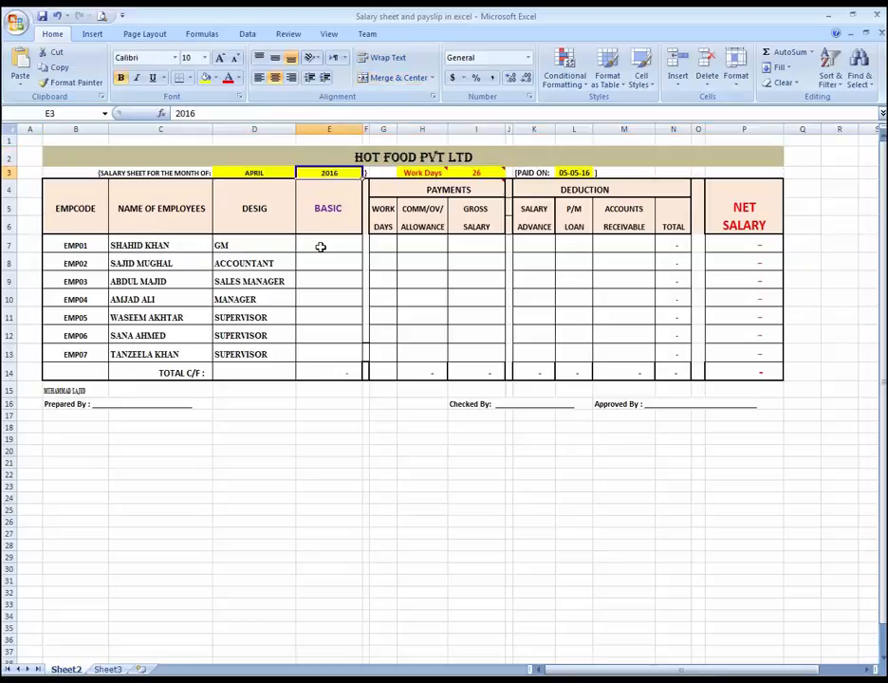
Step: Review the salary sheet's column headings for basic pay, payments, deductions and net salary
{"action": "key", "text": "Down"}
{"action": "key", "text": "Down"}
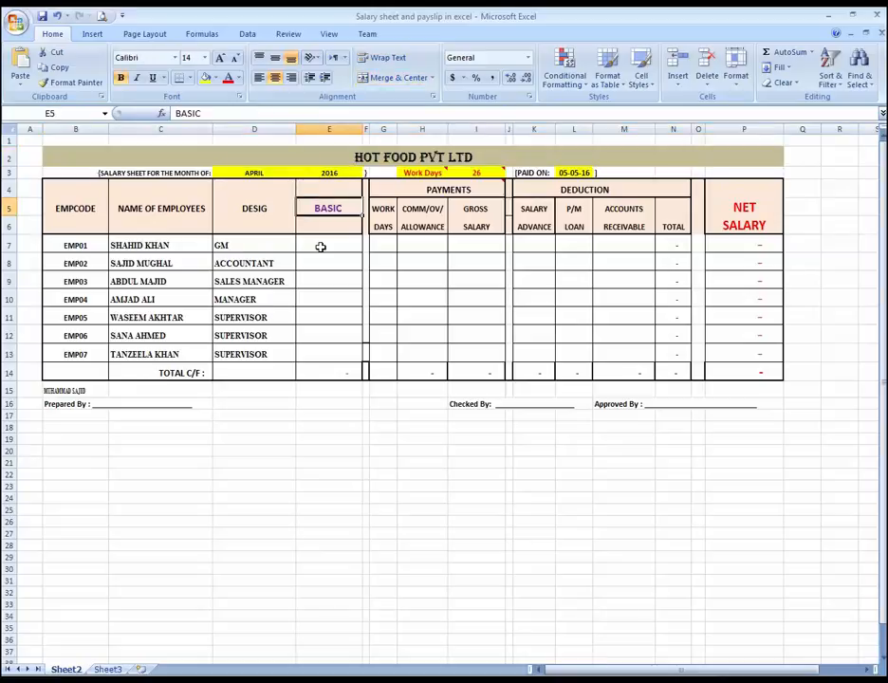
{"action": "key", "text": "Right"}
{"action": "key", "text": "Right"}
{"action": "key", "text": "Right"}
{"action": "key", "text": "Right"}
{"action": "key", "text": "Right"}
{"action": "key", "text": "Right"}
{"action": "key", "text": "Right"}
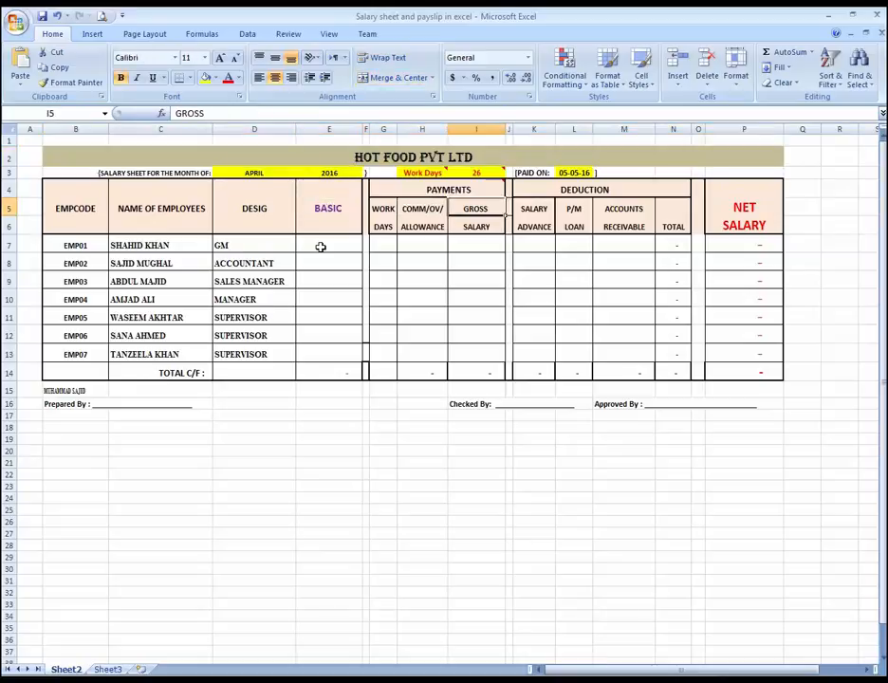
{"action": "key", "text": "Right"}
{"action": "key", "text": "Right"}
{"action": "key", "text": "Right"}
{"action": "key", "text": "Right"}
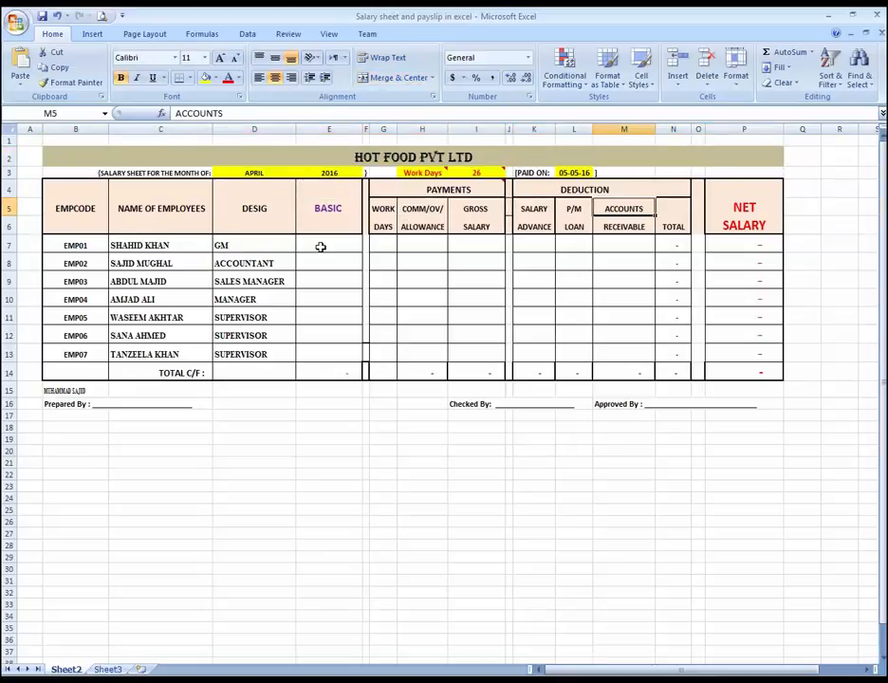
{"action": "key", "text": "Up"}
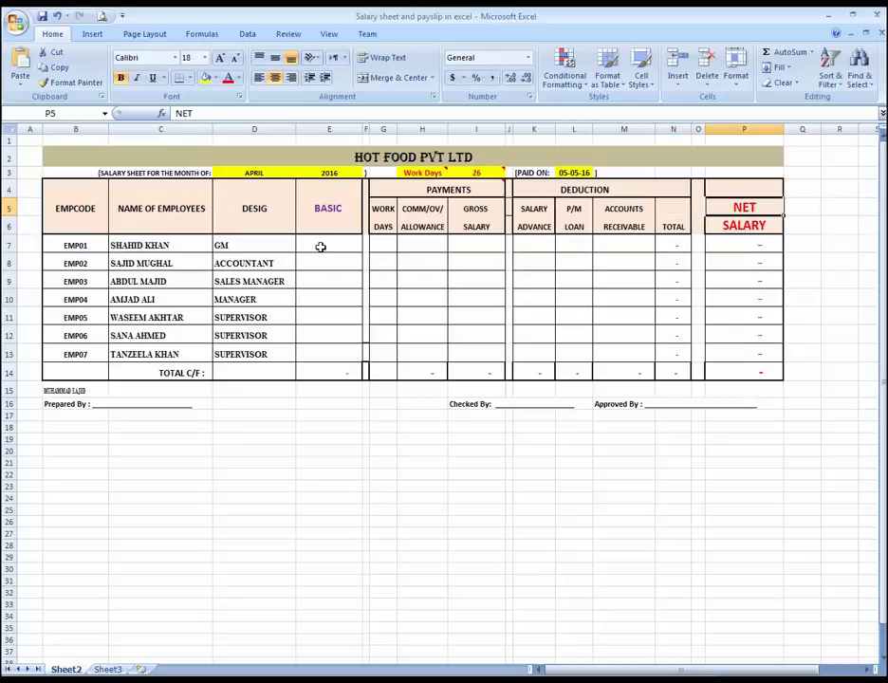
{"action": "key", "text": "Left"}
{"action": "key", "text": "Left"}
{"action": "key", "text": "Left"}
{"action": "key", "text": "Left"}
{"action": "key", "text": "Left"}
{"action": "key", "text": "Left"}
{"action": "key", "text": "Left"}
{"action": "key", "text": "Left"}
{"action": "key", "text": "Left"}
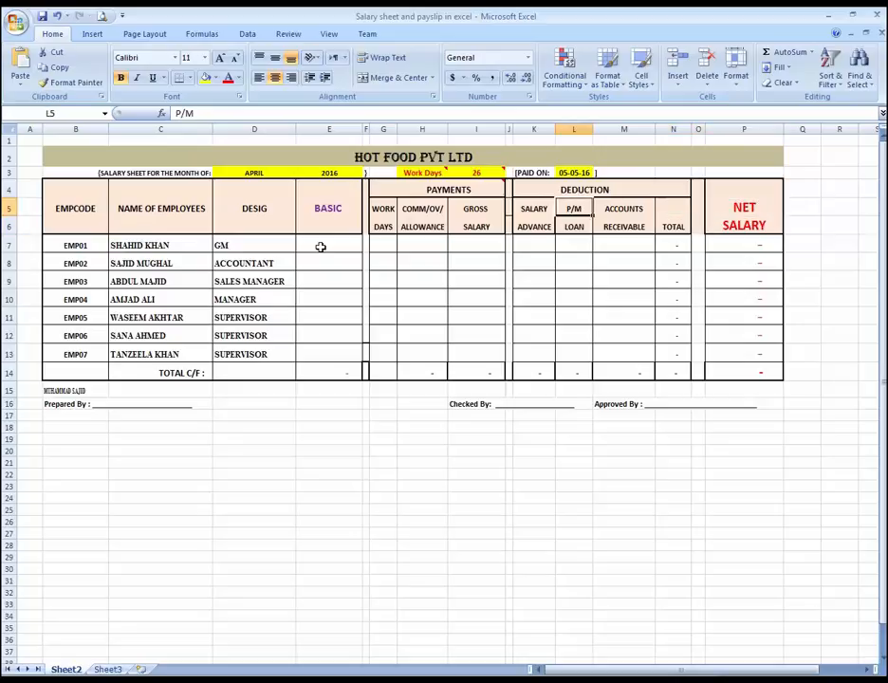
Step: Enter basic salaries of 50,000, 25,000 and 35,000 for the first three employees in E7 to E9
{"action": "key", "text": "Down"}
{"action": "key", "text": "Down"}
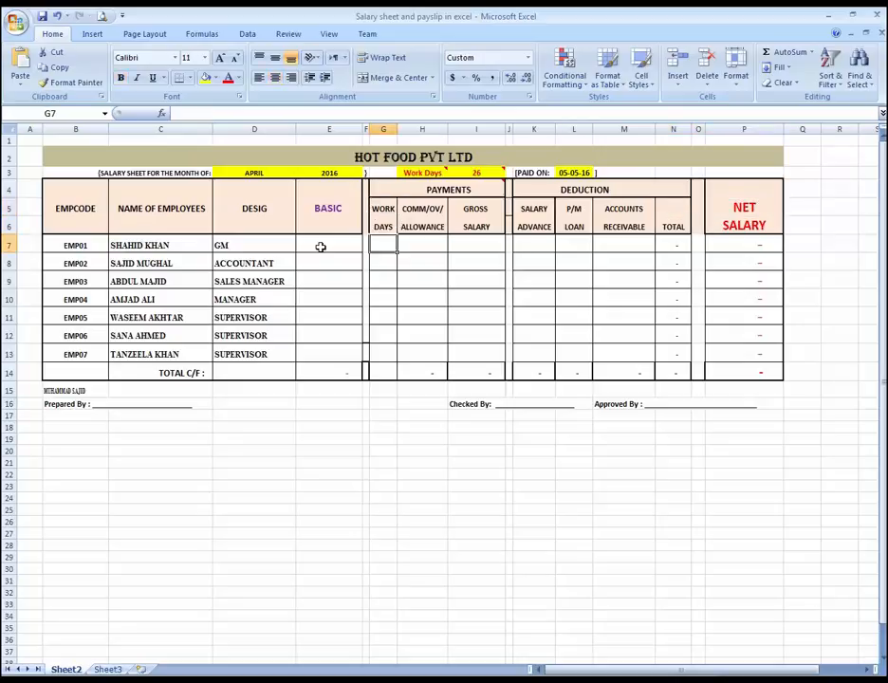
{"action": "key", "text": "Left"}
{"action": "key", "text": "Left"}
{"action": "key", "text": "Left"}
{"action": "key", "text": "Right"}
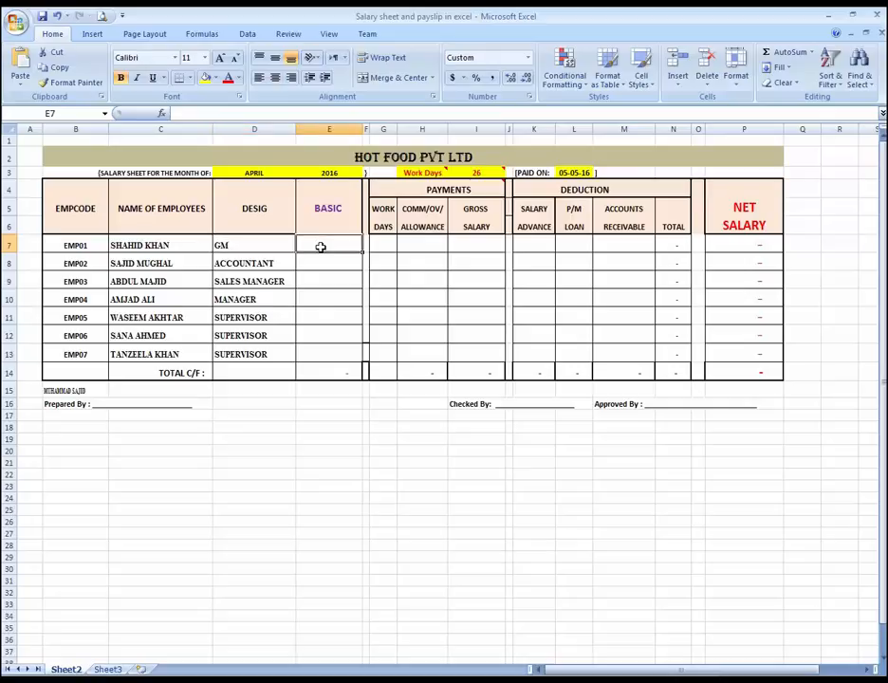
{"action": "key", "text": "Left"}
{"action": "key", "text": "Right"}
{"action": "type", "text": "50,000"}
{"action": "key", "text": "Return"}
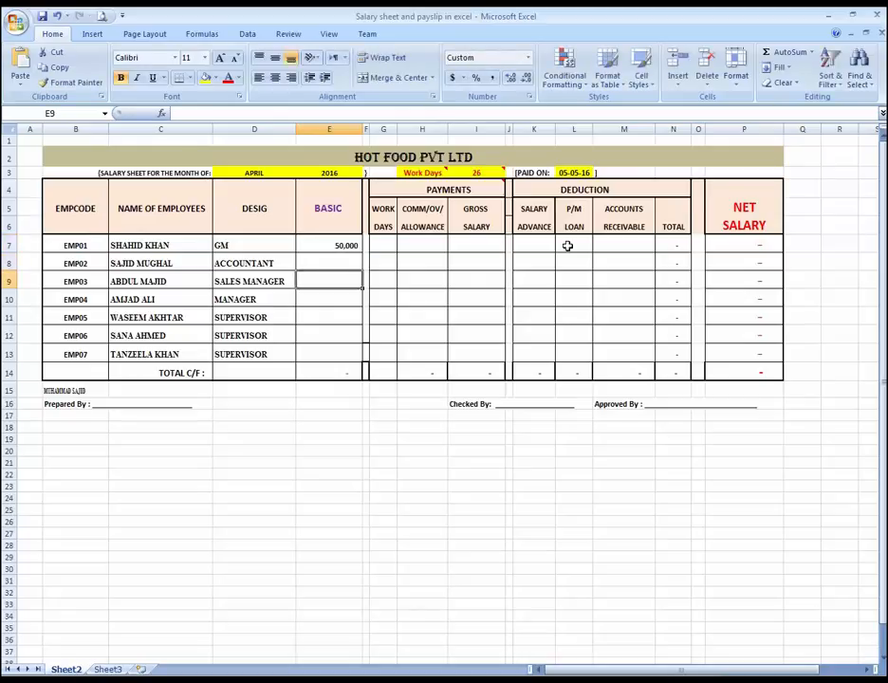
{"action": "type", "text": "25000"}
{"action": "key", "text": "Return"}
{"action": "type", "text": "35000"}
{"action": "key", "text": "Return"}
Step: Enter basic salaries of 40,000, 25,000, 20,000 and 20,000 for the remaining four employees in E10 to E13
{"action": "type", "text": "4"}
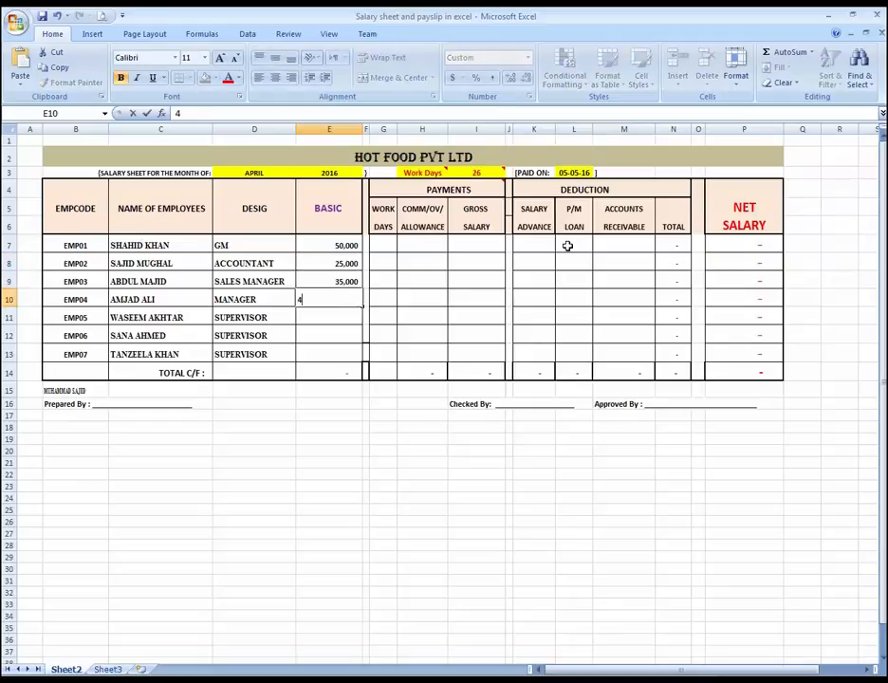
{"action": "type", "text": "0,000"}
{"action": "key", "text": "Return"}
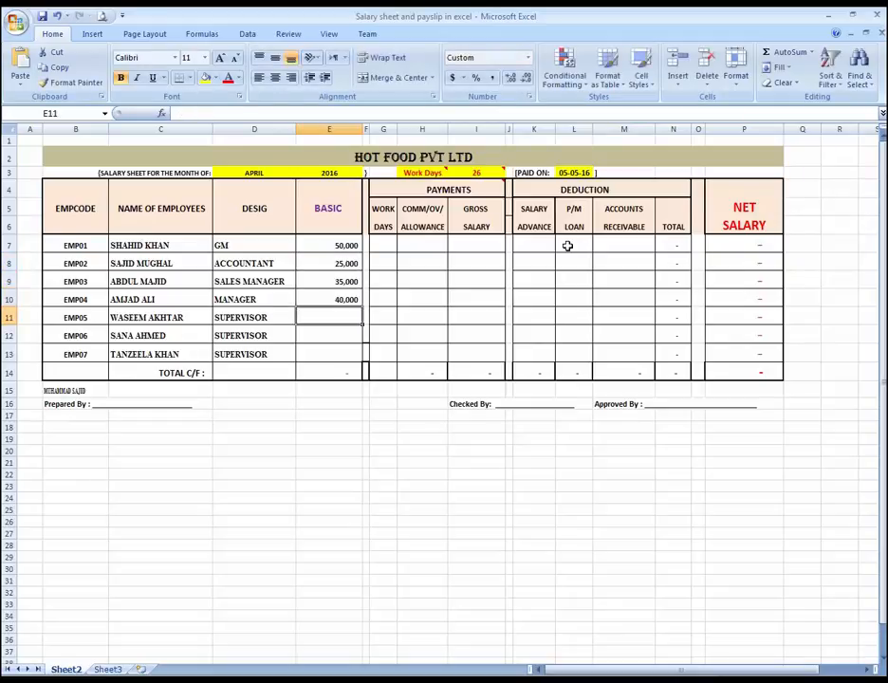
{"action": "type", "text": "25000"}
{"action": "key", "text": "Return"}
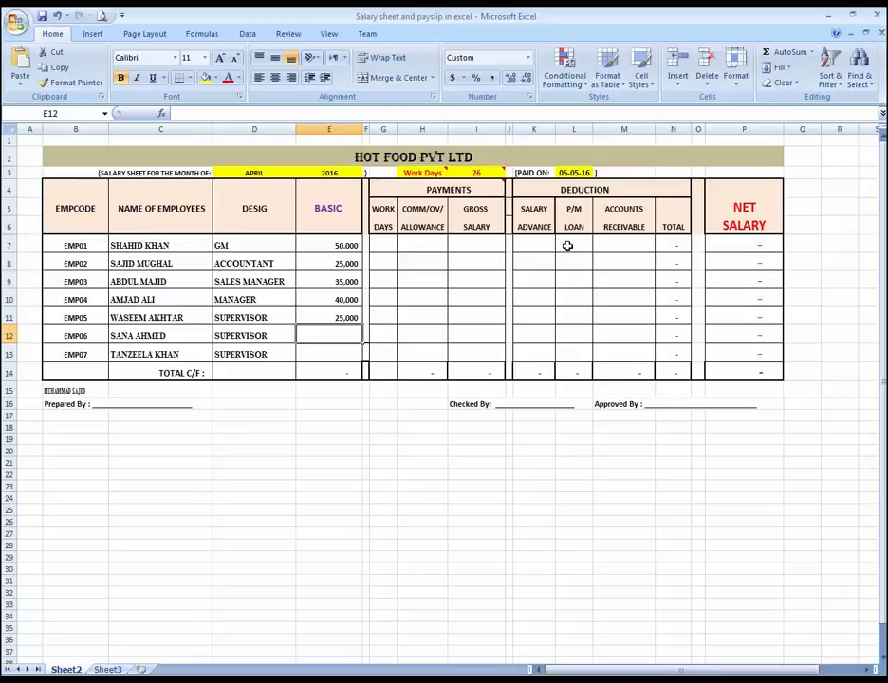
{"action": "type", "text": "20,000"}
{"action": "key", "text": "Return"}
{"action": "type", "text": "20000"}
{"action": "key", "text": "Return"}
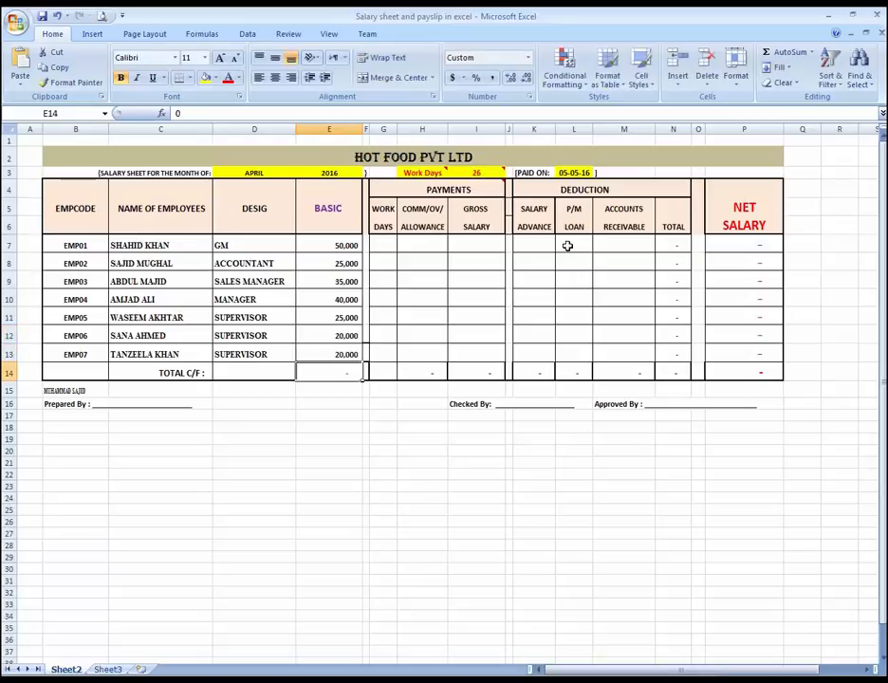
Step: Examine the monthly work days value and the salary month and year above the table
{"action": "key", "text": "Up"}
{"action": "key", "text": "Right"}
{"action": "key", "text": "Right"}
{"action": "key", "text": "ctrl+Up"}
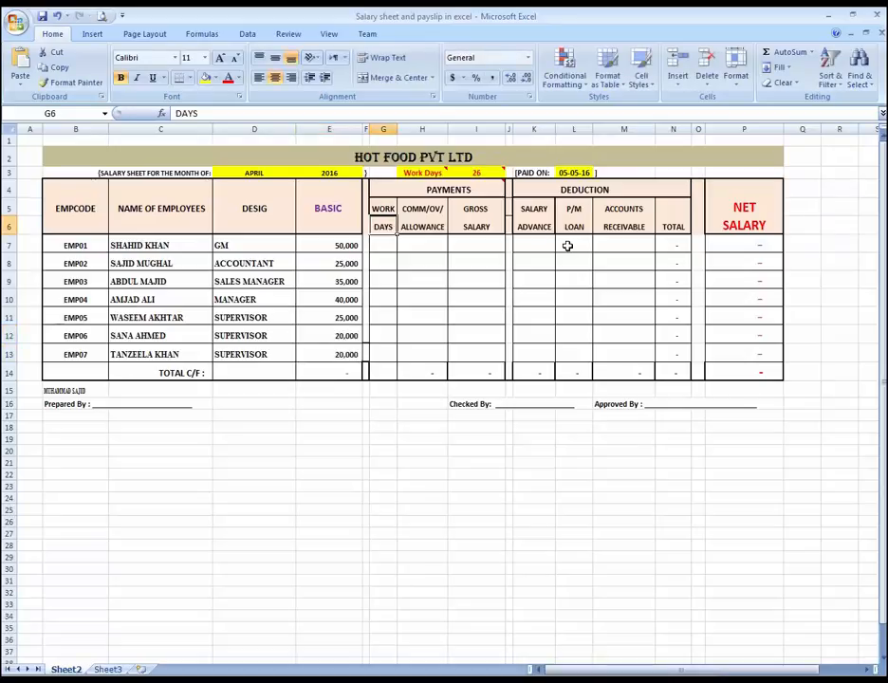
{"action": "left_click", "coordinate": [476, 172]}
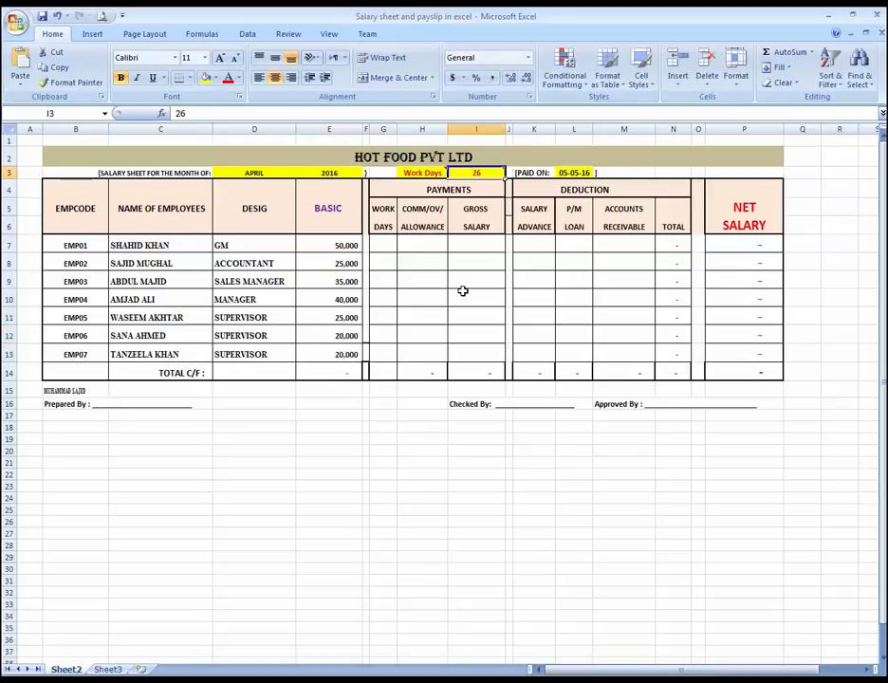
{"action": "key", "text": "Up"}
{"action": "key", "text": "Down"}
{"action": "key", "text": "Left"}
{"action": "key", "text": "Left"}
{"action": "key", "text": "Left"}
{"action": "key", "text": "Left"}
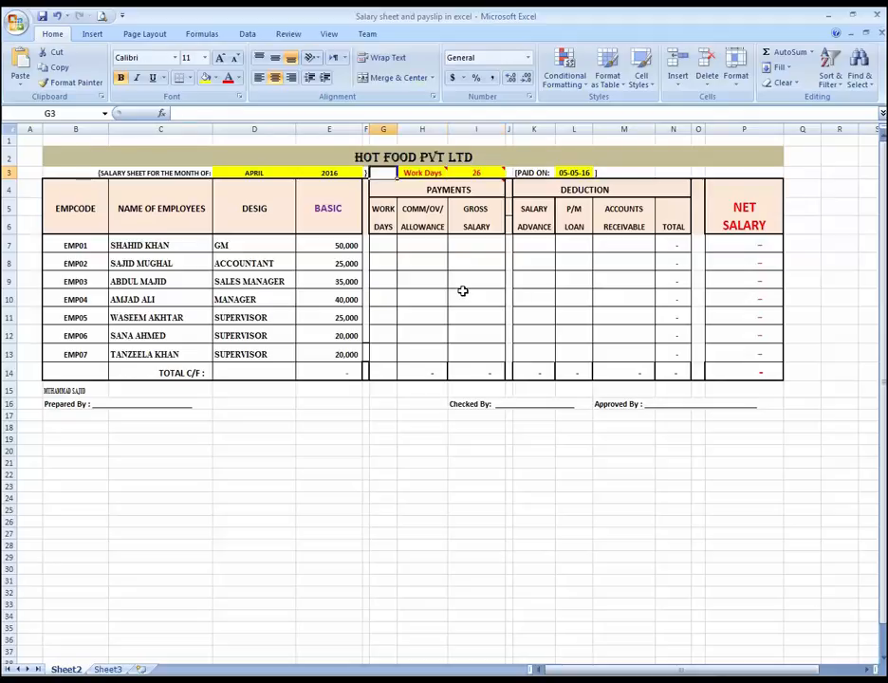
{"action": "key", "text": "Left"}
{"action": "key", "text": "Right"}
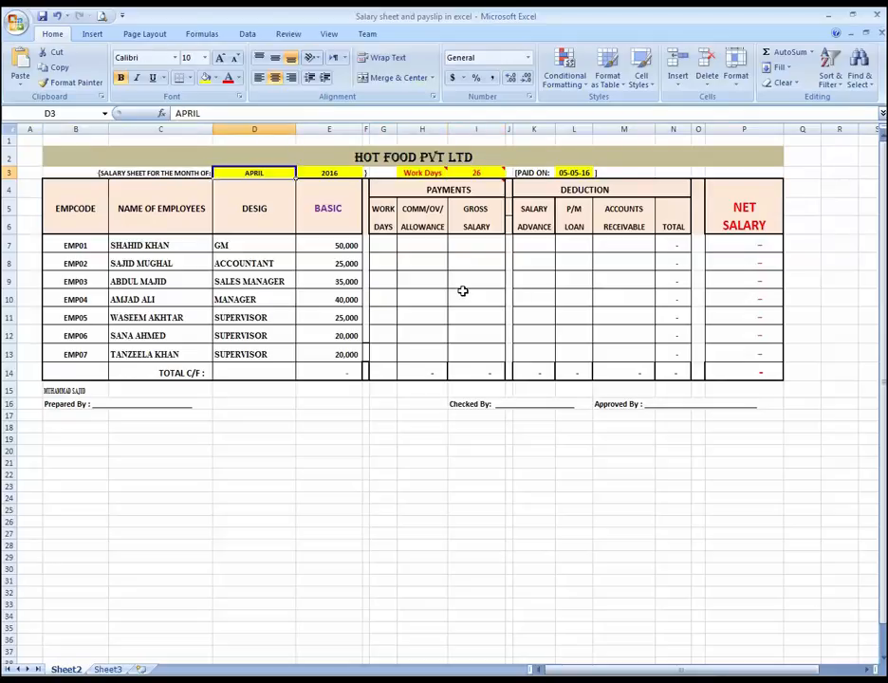
{"action": "key", "text": "Right"}
{"action": "key", "text": "Right"}
{"action": "key", "text": "Right"}
{"action": "key", "text": "Right"}
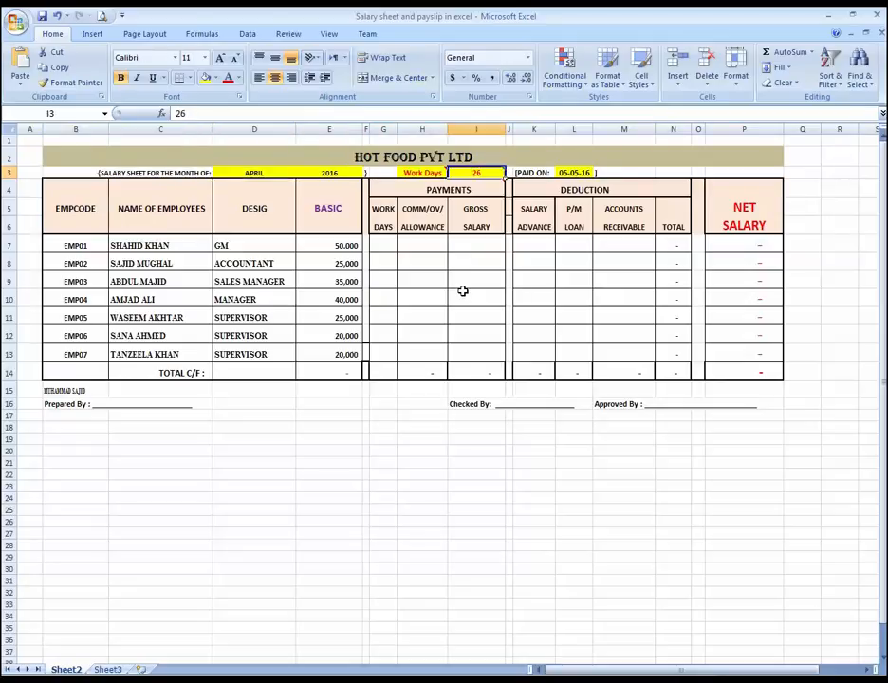
Step: Enter 26, 25 and 23 work days for the first three employees in G7 to G9
{"action": "key", "text": "Down"}
{"action": "key", "text": "Down"}
{"action": "key", "text": "Down"}
{"action": "key", "text": "Down"}
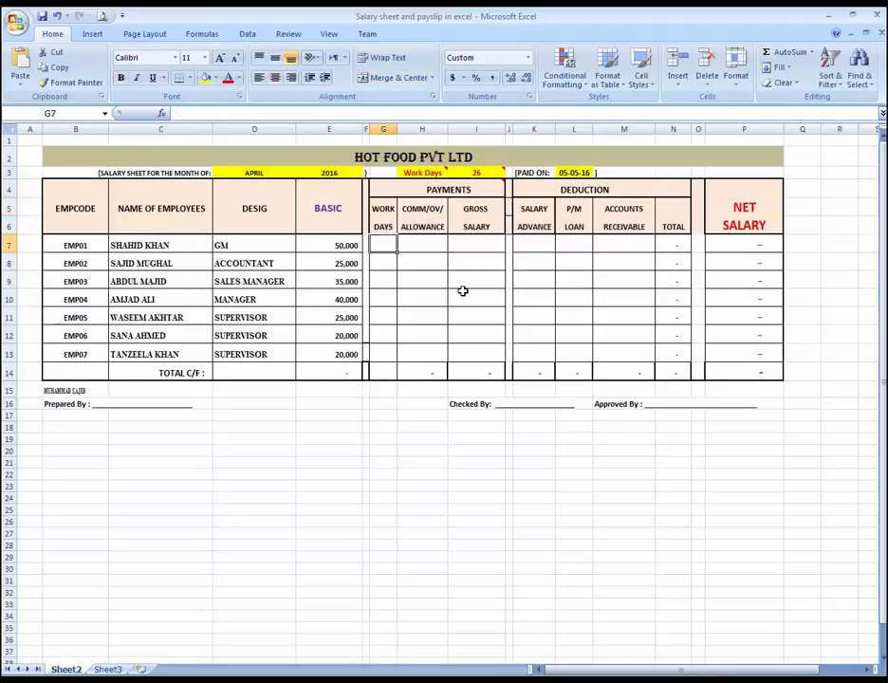
{"action": "key", "text": "Down"}
{"action": "key", "text": "Up"}
{"action": "key", "text": "Down"}
{"action": "key", "text": "Up"}
{"action": "key", "text": "Down"}
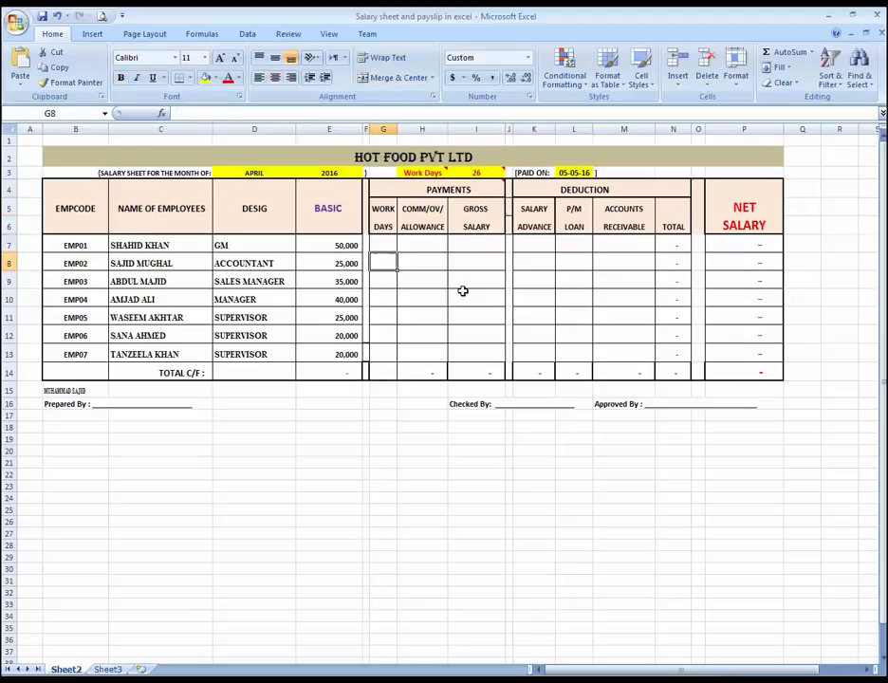
{"action": "key", "text": "Up"}
{"action": "key", "text": "Up"}
{"action": "key", "text": "Down"}
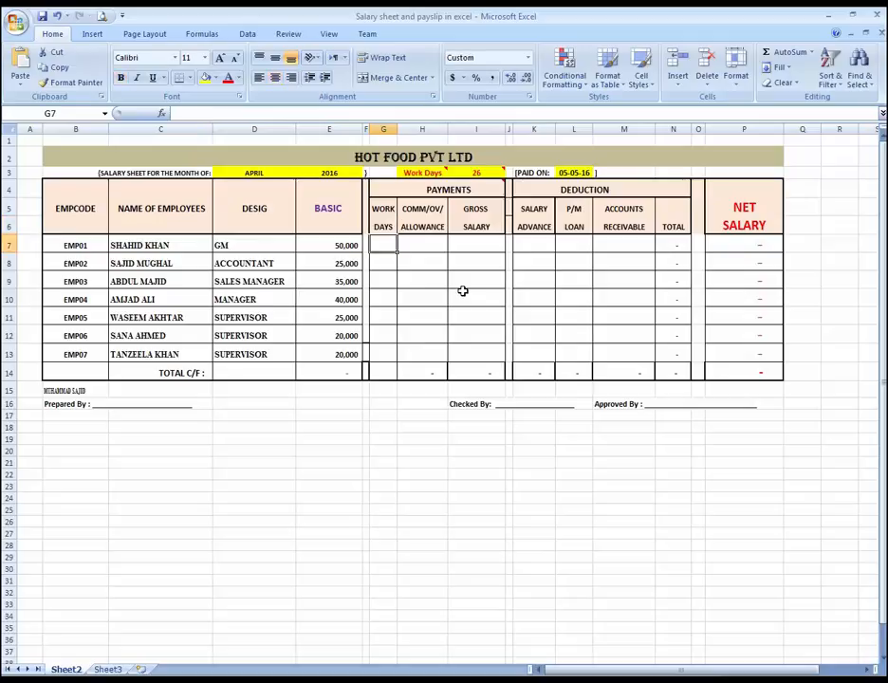
{"action": "type", "text": "26"}
{"action": "key", "text": "Return"}
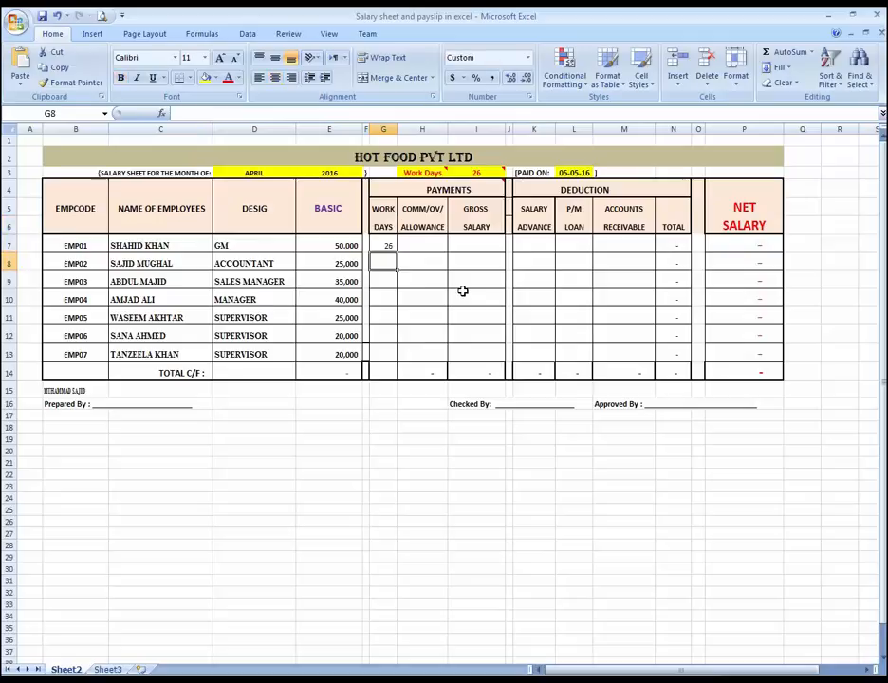
{"action": "type", "text": "25"}
{"action": "key", "text": "Return"}
{"action": "type", "text": "23"}
{"action": "key", "text": "Return"}
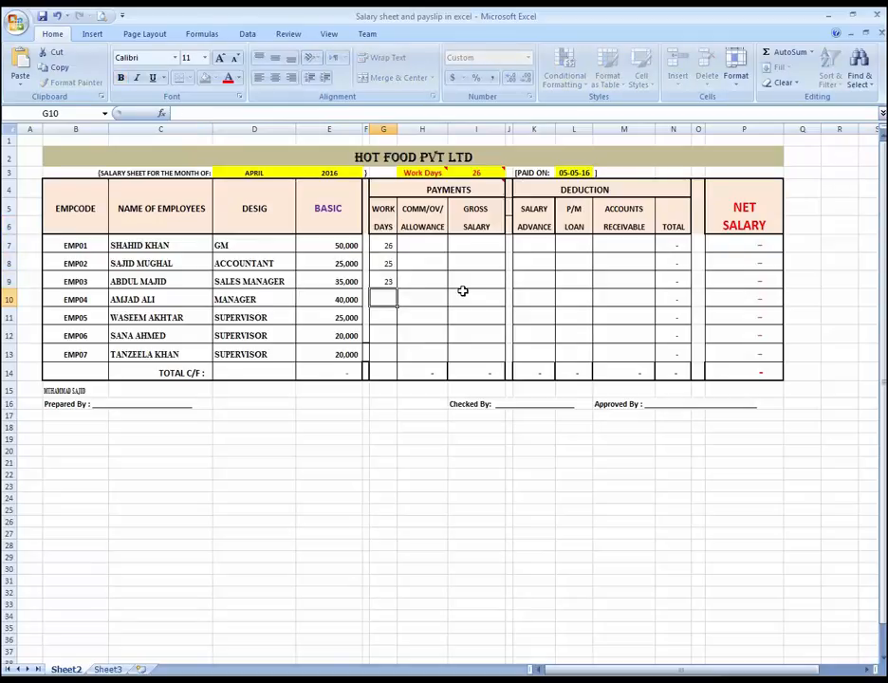
Step: Enter 25, 26, 25 and 26 work days for the remaining four employees in G10 to G13
{"action": "type", "text": "25"}
{"action": "key", "text": "Return"}
{"action": "type", "text": "26"}
{"action": "key", "text": "Return"}
{"action": "type", "text": "2"}
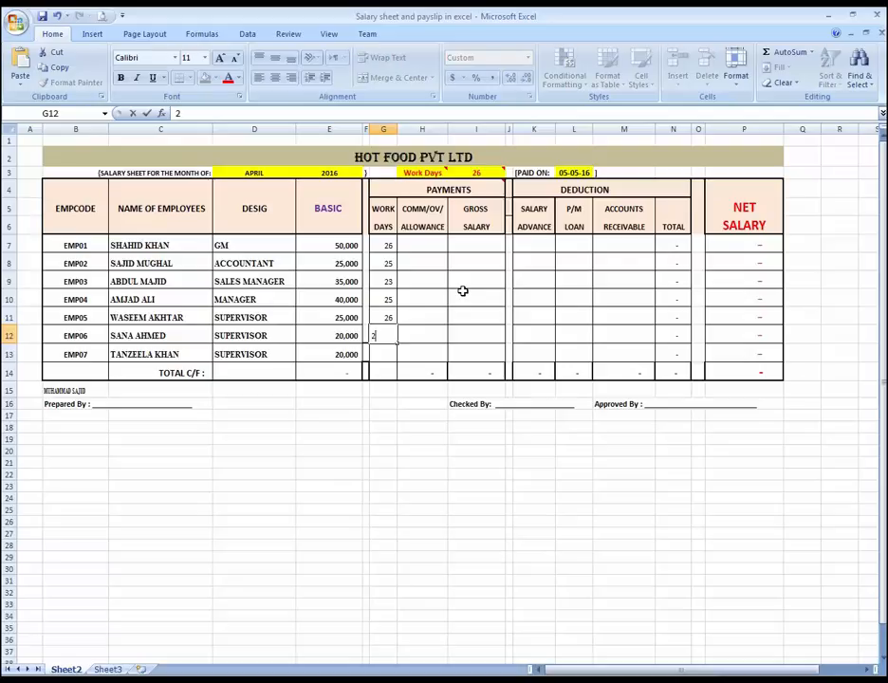
{"action": "type", "text": "5"}
{"action": "key", "text": "Return"}
{"action": "type", "text": "26"}
{"action": "key", "text": "Return"}
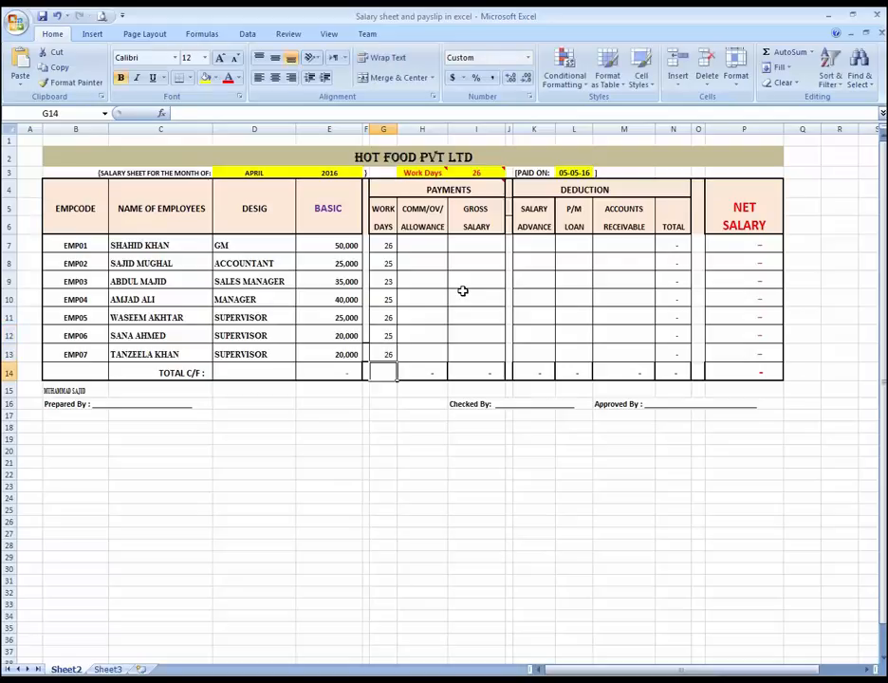
Step: Enter commission/overtime/allowance amounts of 500, 2,000 and 1,500 for the first three employees in H7 to H9
{"action": "key", "text": "Up"}
{"action": "key", "text": "Up"}
{"action": "key", "text": "Right"}
{"action": "key", "text": "Up"}
{"action": "key", "text": "Up"}
{"action": "key", "text": "Up"}
{"action": "key", "text": "Up"}
{"action": "key", "text": "Up"}
{"action": "key", "text": "Up"}
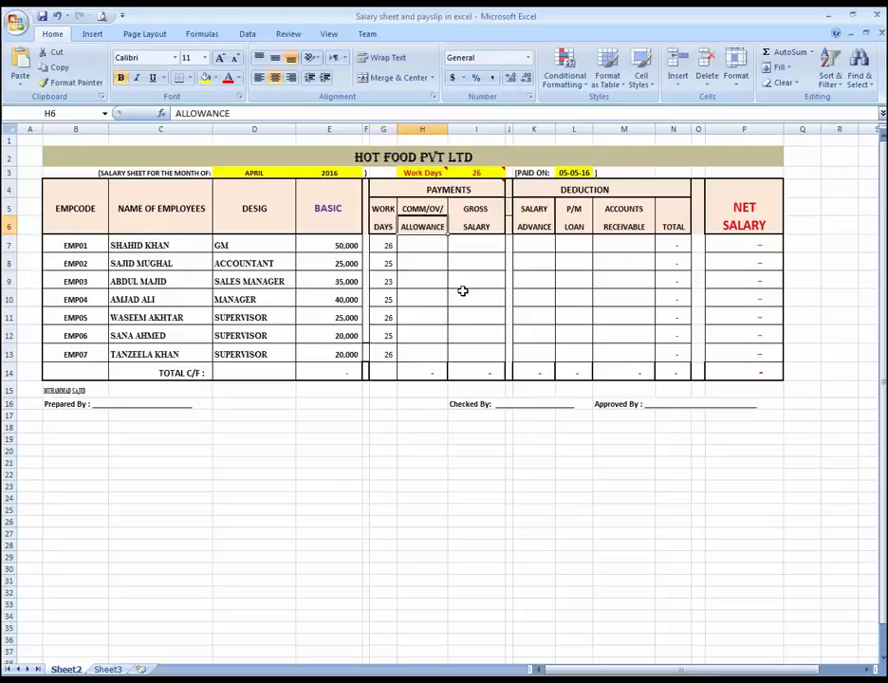
{"action": "key", "text": "Down"}
{"action": "key", "text": "Down"}
{"action": "key", "text": "Up"}
{"action": "key", "text": "Down"}
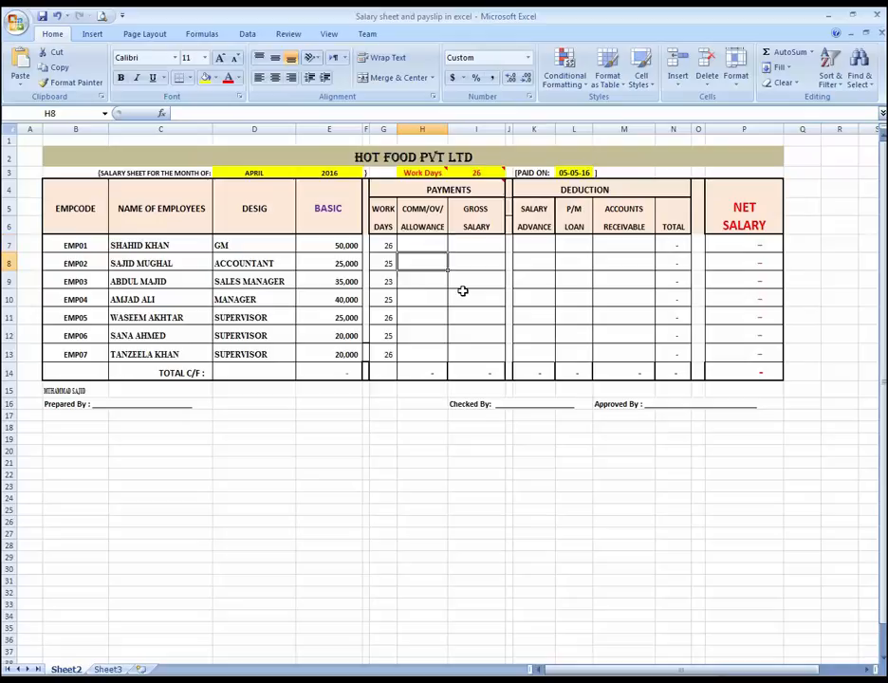
{"action": "key", "text": "Up"}
{"action": "type", "text": "500"}
{"action": "key", "text": "Return"}
{"action": "type", "text": "2"}
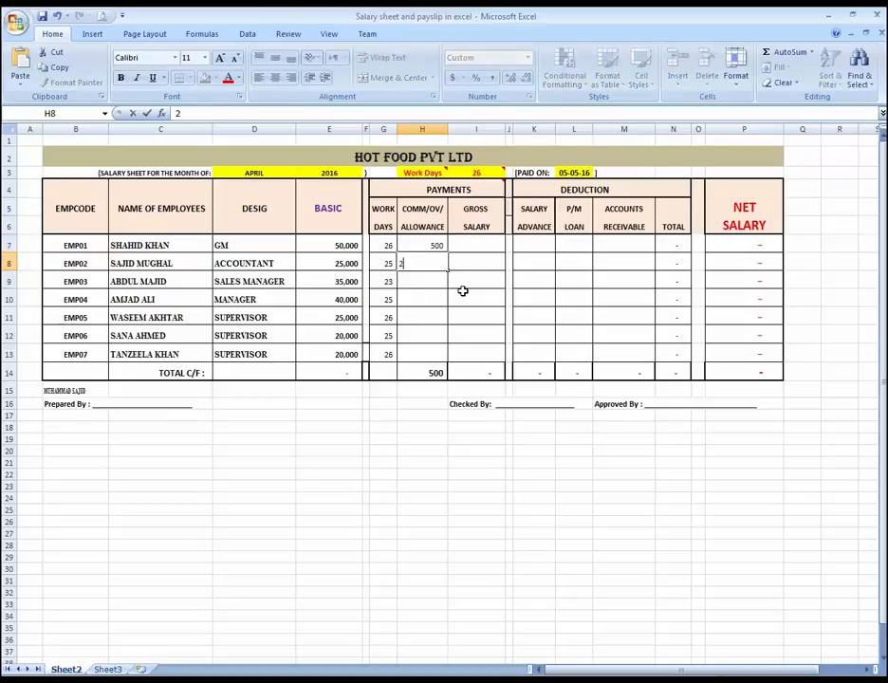
{"action": "type", "text": ",000"}
{"action": "key", "text": "Return"}
{"action": "type", "text": "1,500"}
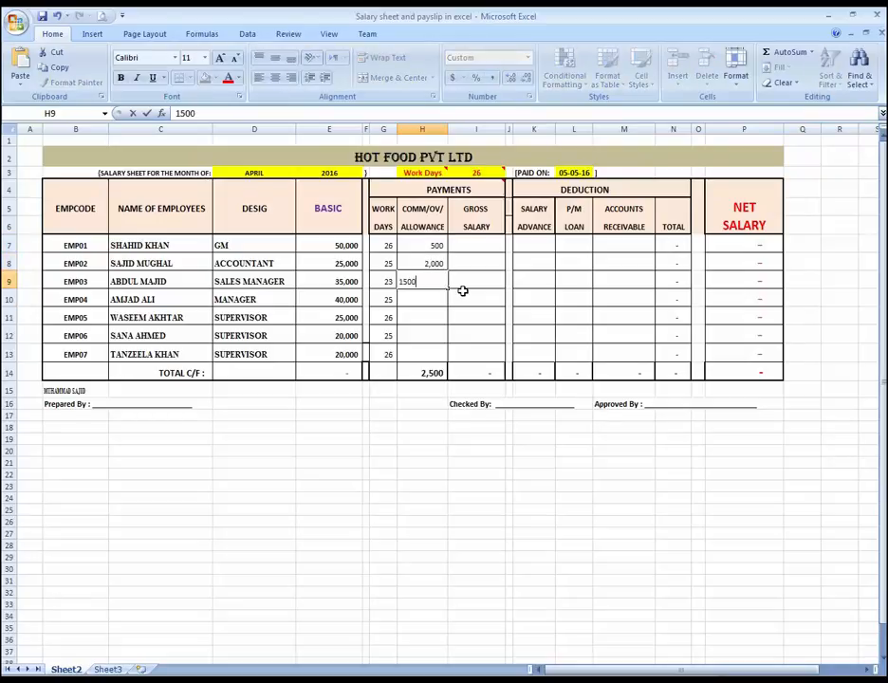
{"action": "key", "text": "Return"}
Step: Enter allowance amounts of 5,000, 500, 1,000 and 1,000 for the remaining four employees in H10 to H13
{"action": "type", "text": "5000"}
{"action": "key", "text": "Return"}
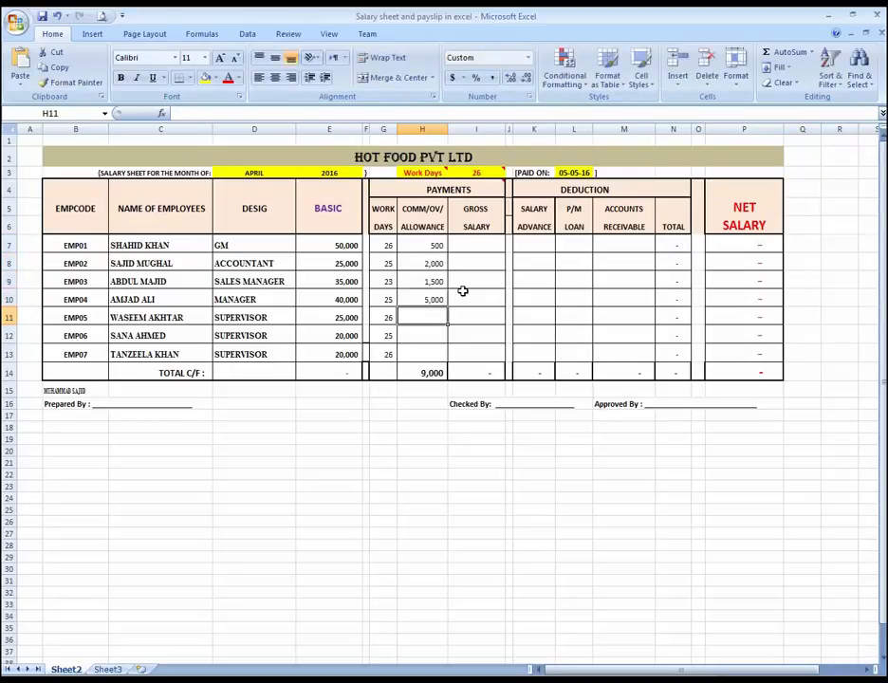
{"action": "type", "text": "500"}
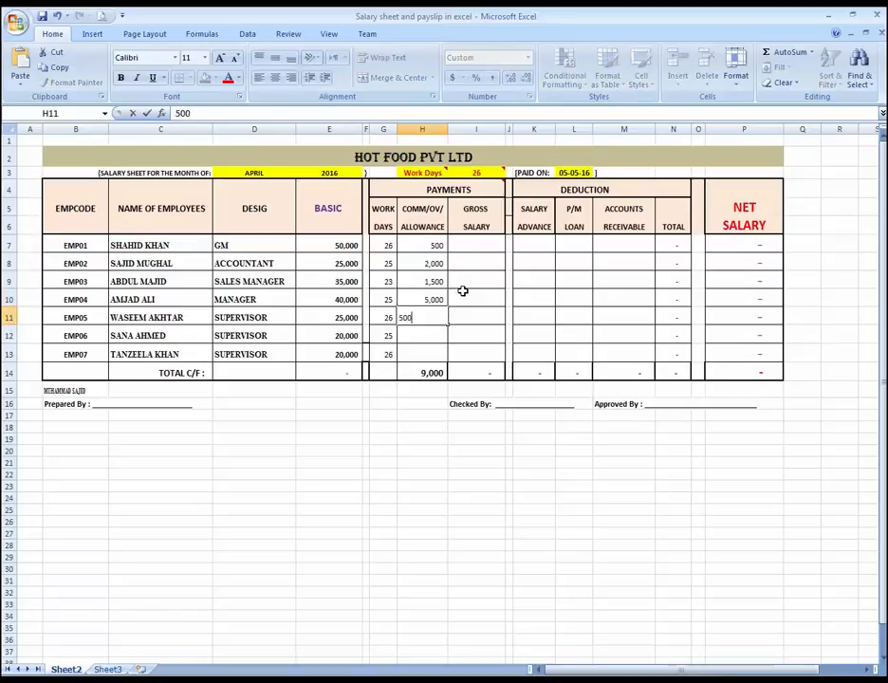
{"action": "key", "text": "Return"}
{"action": "type", "text": "1000"}
{"action": "key", "text": "Return"}
{"action": "type", "text": "1,00"}
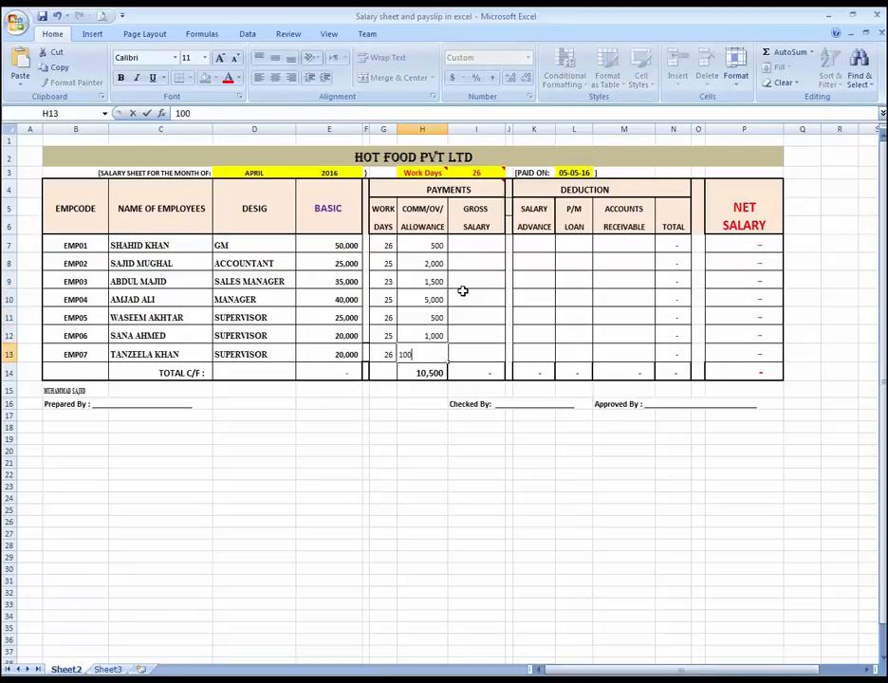
{"action": "type", "text": "0"}
{"action": "key", "text": "Return"}
Step: Enter the gross salary formula =E7/I3*G7+H7 for the first employee in I7
{"action": "key", "text": "Right"}
{"action": "key", "text": "Up"}
{"action": "key", "text": "Up"}
{"action": "key", "text": "Up"}
{"action": "key", "text": "Up"}
{"action": "key", "text": "Up"}
{"action": "key", "text": "Up"}
{"action": "key", "text": "Up"}
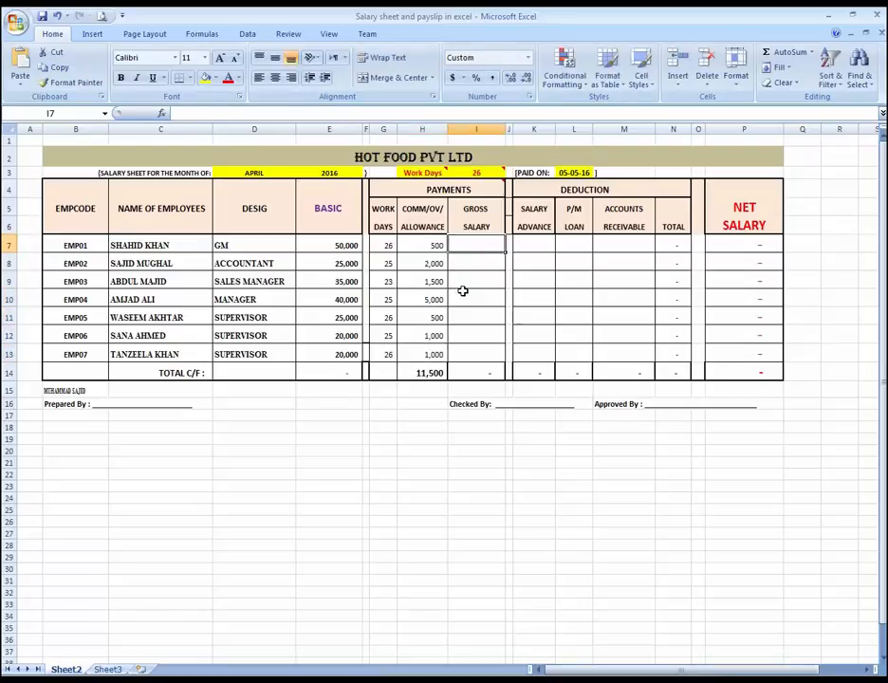
{"action": "key", "text": "Up"}
{"action": "key", "text": "Down"}
{"action": "type", "text": "="}
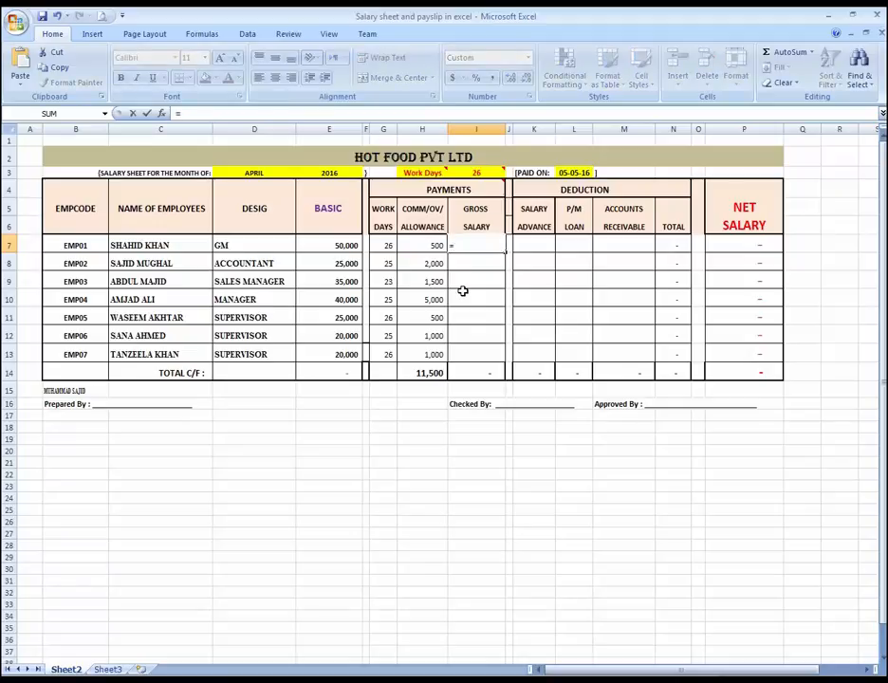
{"action": "key", "text": "Left"}
{"action": "key", "text": "Left"}
{"action": "key", "text": "Left"}
{"action": "key", "text": "Left"}
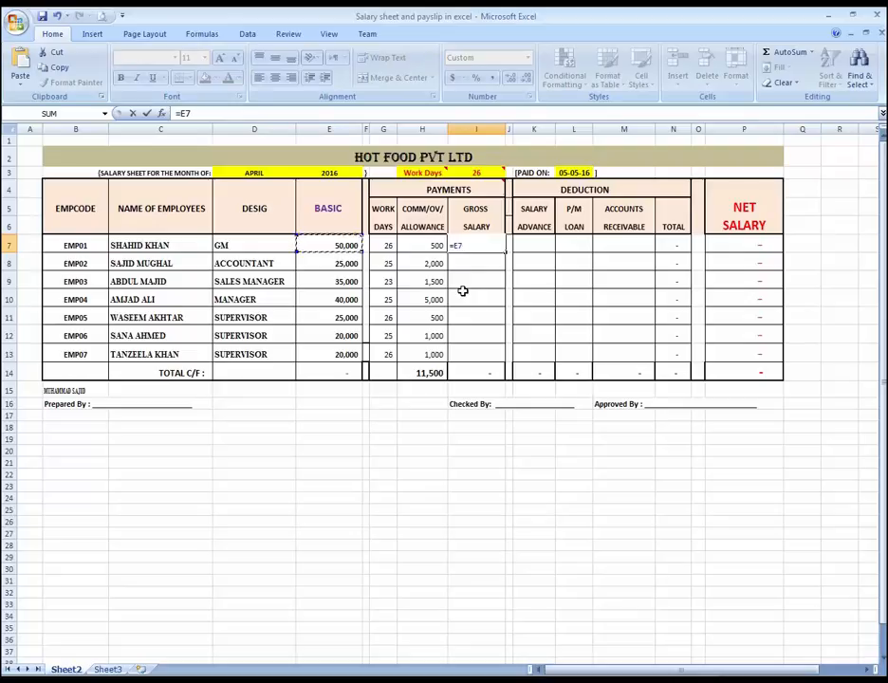
{"action": "type", "text": "/"}
{"action": "key", "text": "Up"}
{"action": "key", "text": "Up"}
{"action": "key", "text": "Up"}
{"action": "key", "text": "Up"}
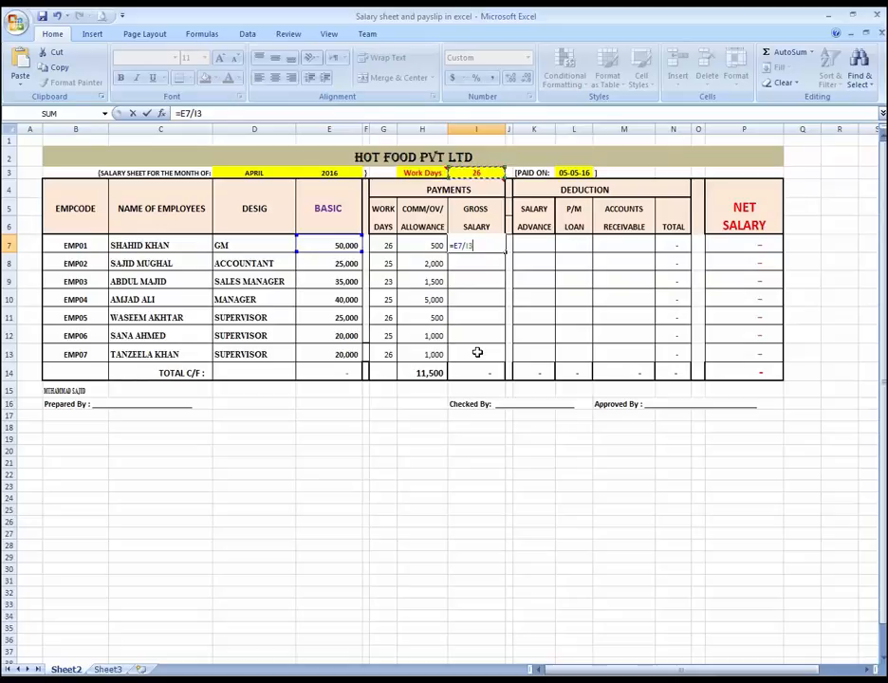
{"action": "type", "text": "*"}
{"action": "left_click", "coordinate": [388, 247]}
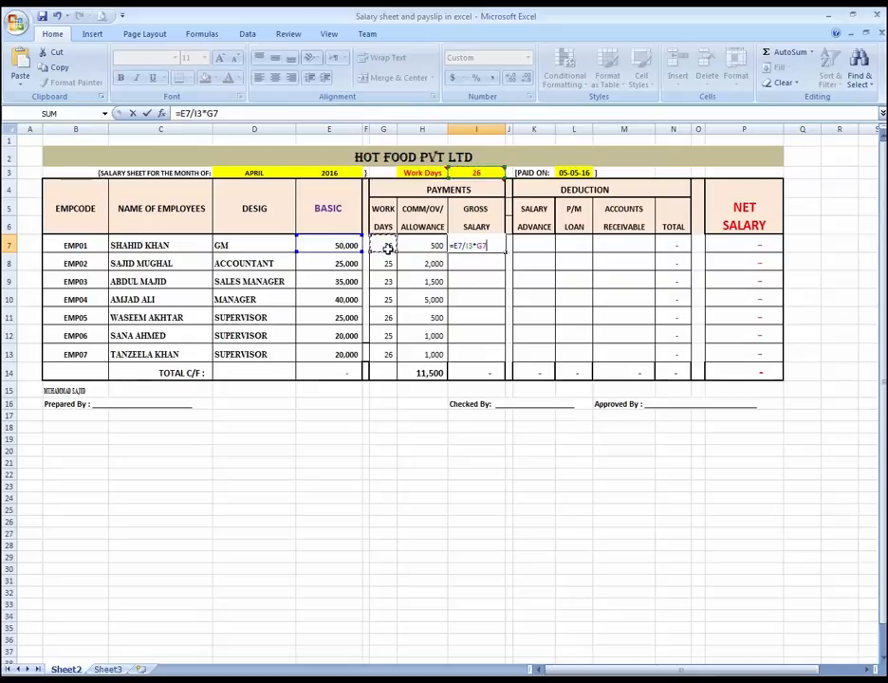
{"action": "type", "text": "+"}
{"action": "left_click", "coordinate": [422, 245]}
{"action": "key", "text": "Return"}
{"action": "key", "text": "Up"}
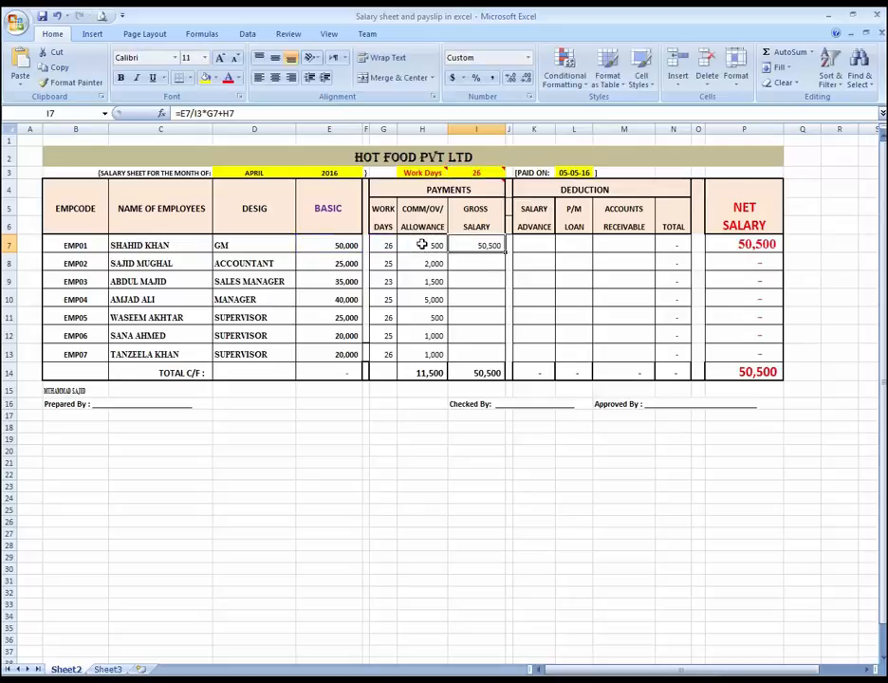
Step: Try to fill the gross salary formula from I7 down through I13
{"action": "key", "text": "F2"}
{"action": "key", "text": "Escape"}
{"action": "key", "text": "shift+Down"}
{"action": "key", "text": "shift+Down"}
{"action": "key", "text": "shift+Down"}
{"action": "key", "text": "shift+Down"}
{"action": "key", "text": "shift+Down"}
{"action": "key", "text": "shift+Down"}
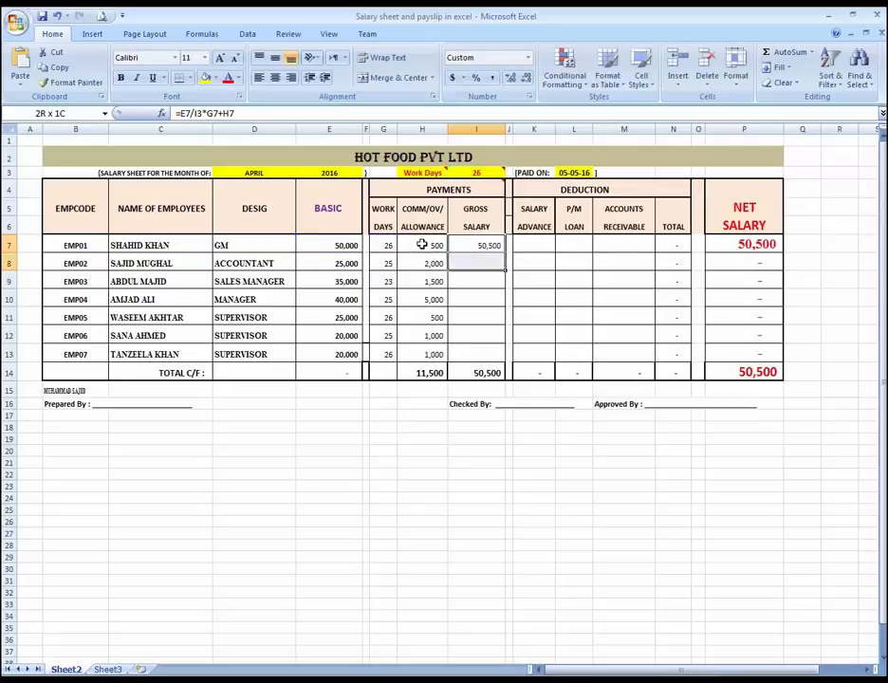
{"action": "key", "text": "ctrl+d"}
{"action": "key", "text": "Down"}
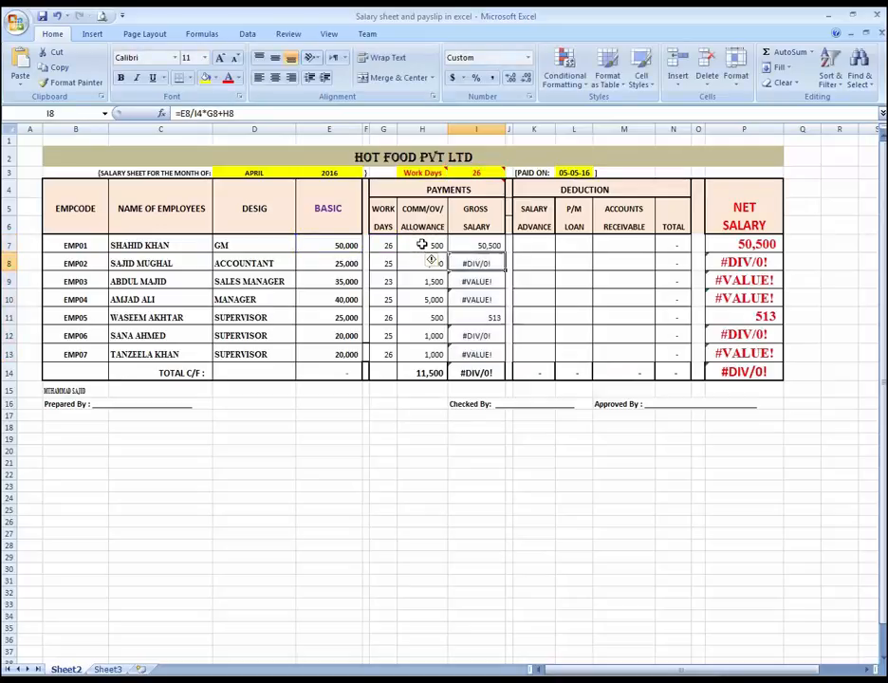
Step: Make the work-days reference in the I7 formula absolute, so it reads =E7/$I$3*G7+H7
{"action": "key", "text": "Up"}
{"action": "key", "text": "F2"}
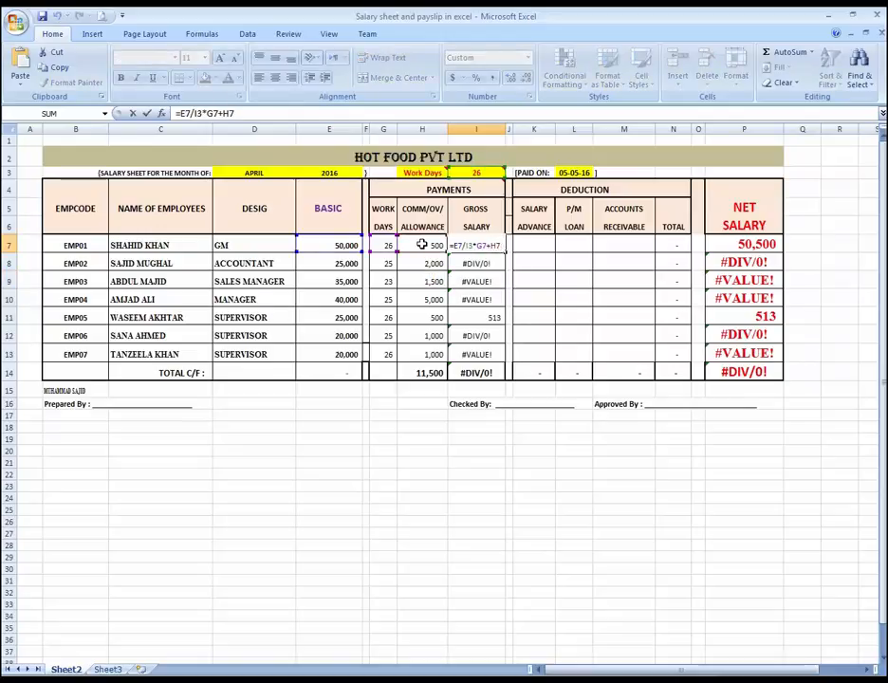
{"action": "key", "text": "F4"}
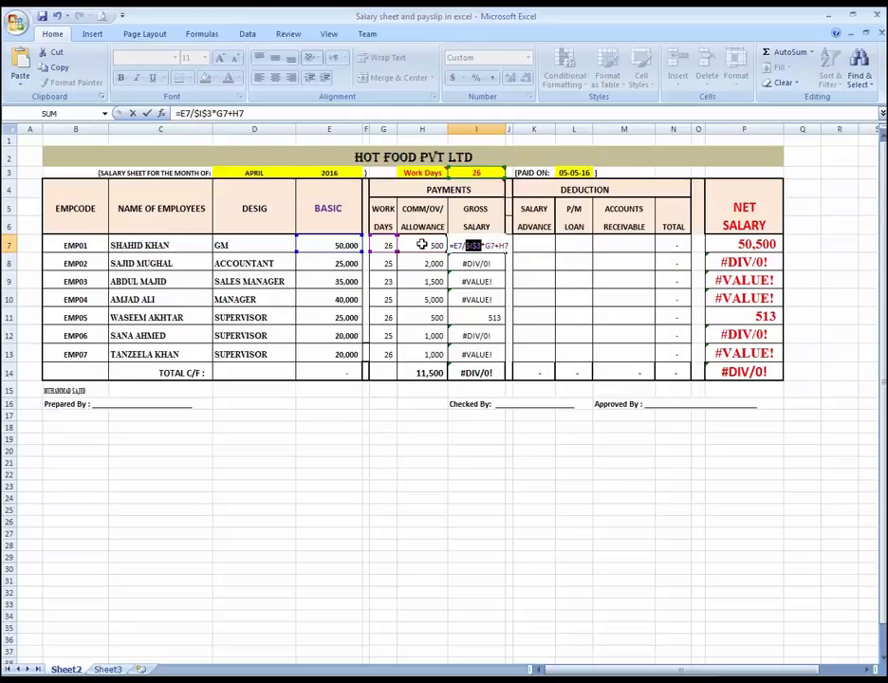
{"action": "key", "text": "ctrl+Return"}
Step: Fill the corrected gross salary formula from I7 down to I13 for all remaining employees
{"action": "key", "text": "shift+Down"}
{"action": "key", "text": "shift+Down"}
{"action": "key", "text": "shift+Down"}
{"action": "key", "text": "shift+Down"}
{"action": "key", "text": "shift+Down"}
{"action": "key", "text": "shift+Down"}
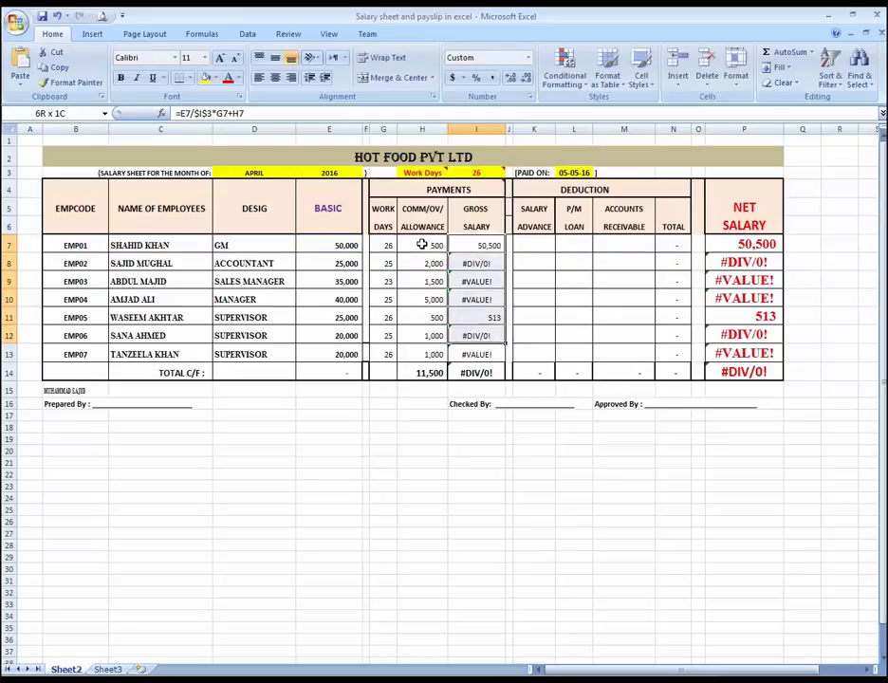
{"action": "key", "text": "ctrl+d"}
{"action": "key", "text": "Down"}
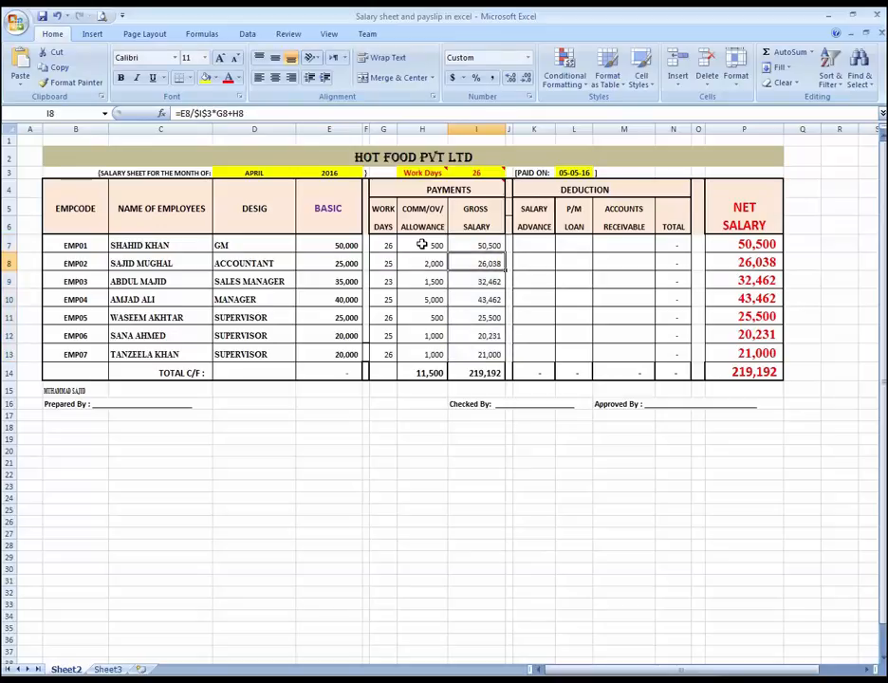
Step: Check the cell references of the copied gross salary formulas in I8 to I12
{"action": "key", "text": "F2"}
{"action": "key", "text": "Return"}
{"action": "key", "text": "F2"}
{"action": "key", "text": "Return"}
{"action": "key", "text": "Return"}
{"action": "key", "text": "F2"}
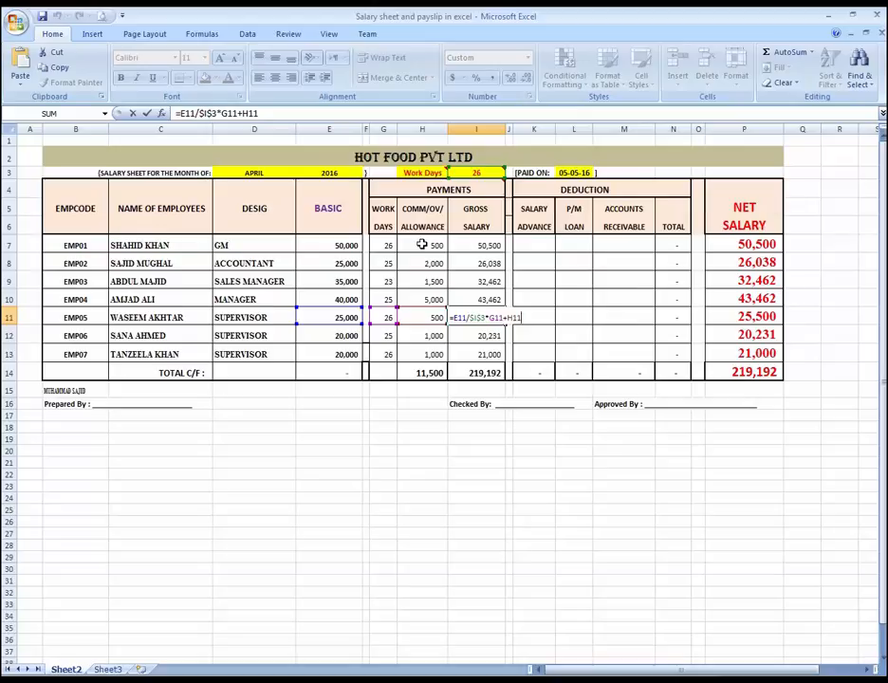
{"action": "key", "text": "Return"}
{"action": "key", "text": "F2"}
{"action": "key", "text": "Return"}
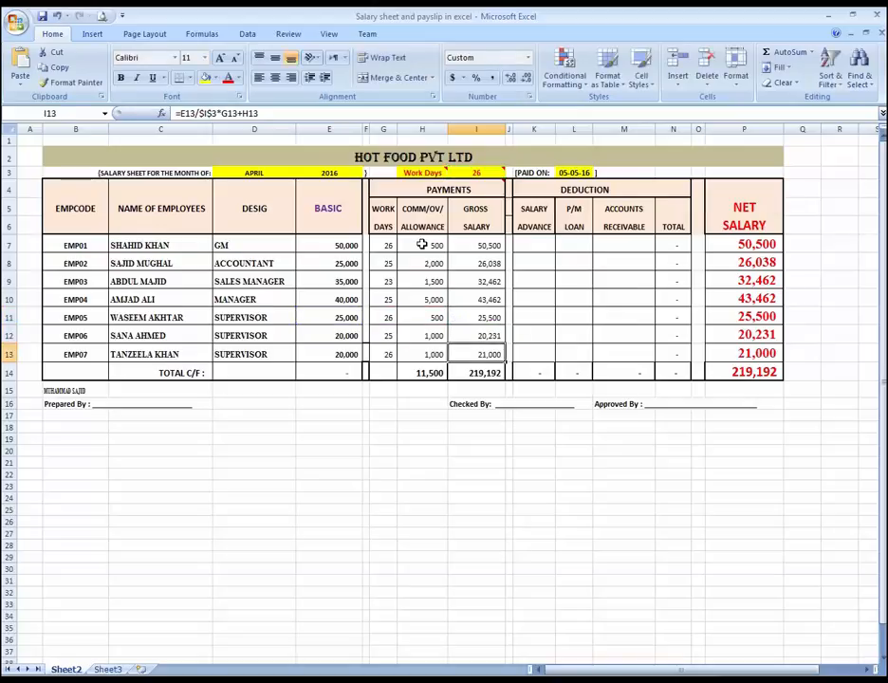
Step: Enter salary advance deductions of 5,000, 1,500 and 5,000 for the first three employees in K7 to K9
{"action": "key", "text": "Up"}
{"action": "key", "text": "Up"}
{"action": "key", "text": "Up"}
{"action": "key", "text": "Up"}
{"action": "key", "text": "Up"}
{"action": "key", "text": "Up"}
{"action": "key", "text": "Right"}
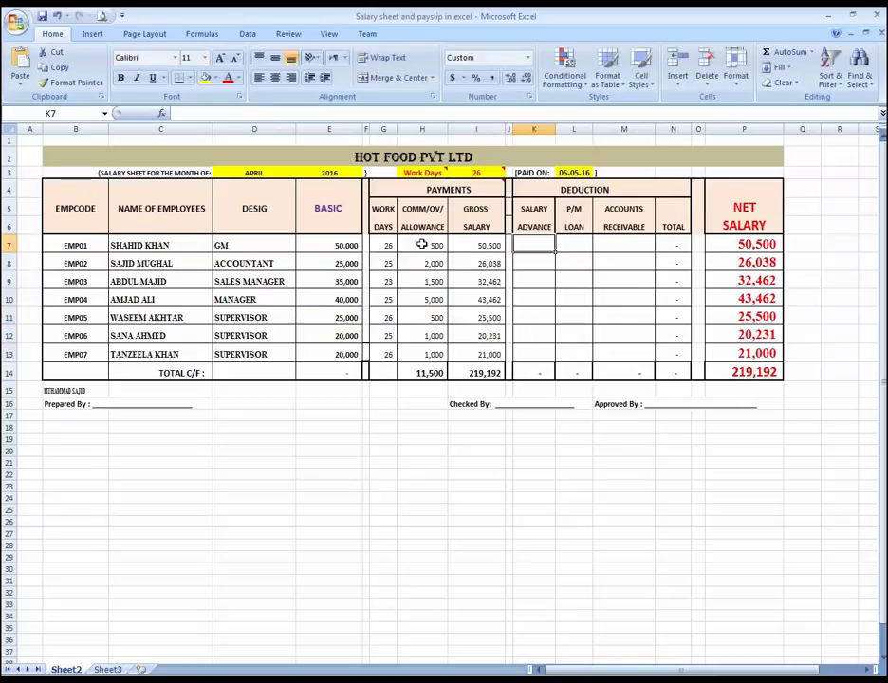
{"action": "key", "text": "Right"}
{"action": "key", "text": "Right"}
{"action": "key", "text": "Left"}
{"action": "key", "text": "Down"}
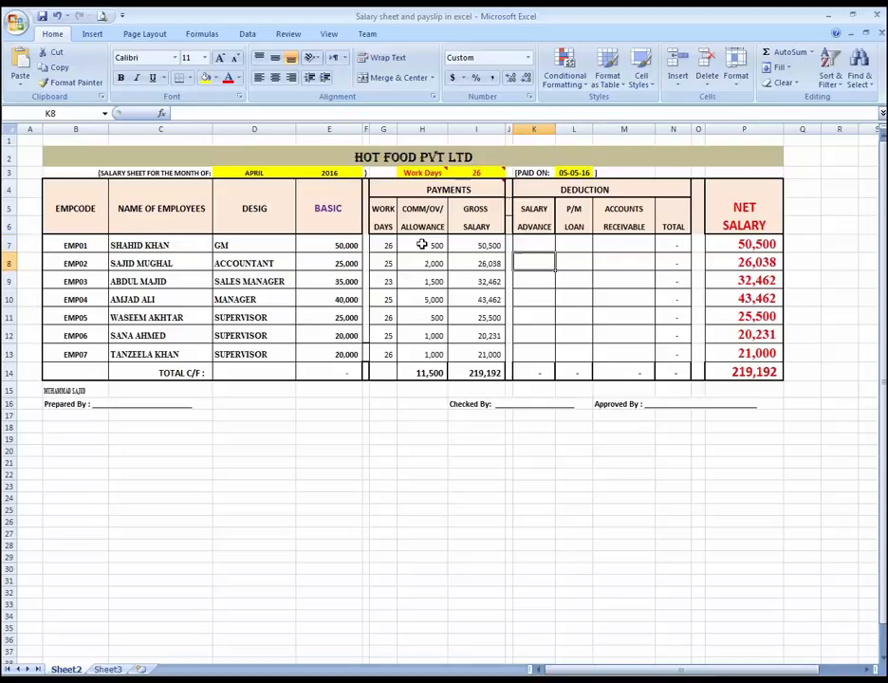
{"action": "key", "text": "Up"}
{"action": "type", "text": "5"}
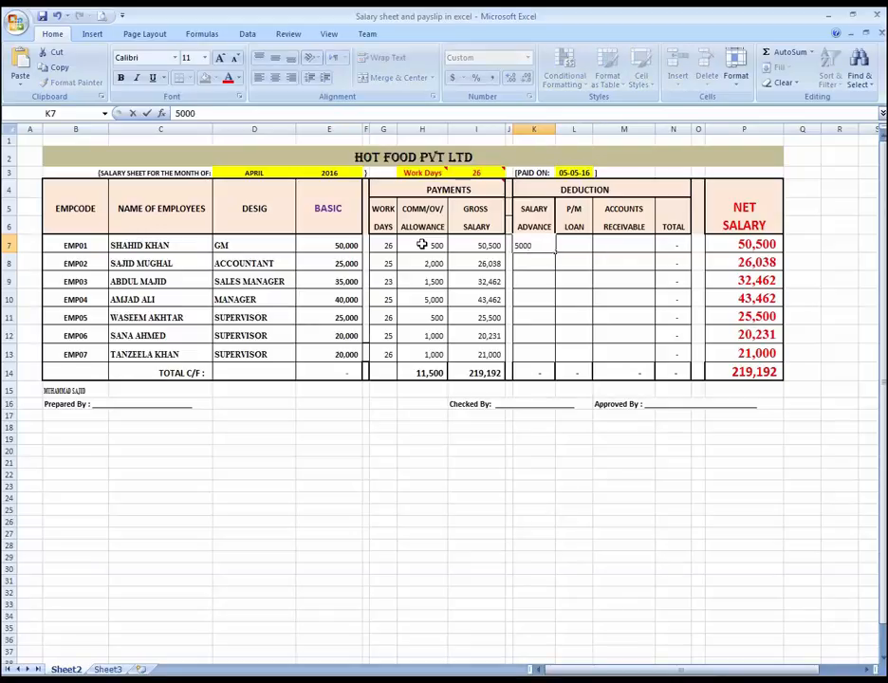
{"action": "key", "text": "Return"}
{"action": "type", "text": "1,500"}
{"action": "key", "text": "Return"}
{"action": "type", "text": "5000"}
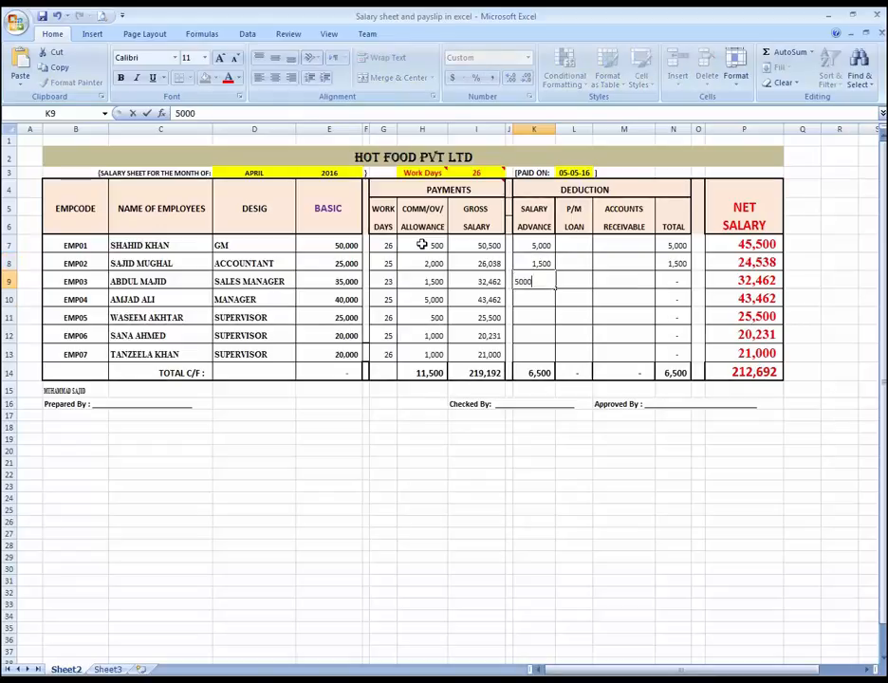
{"action": "key", "text": "Return"}
Step: Enter salary advances of 5,000, 12,000, 2,000 and 1,000 for the remaining four employees in K10 to K13
{"action": "type", "text": "5000"}
{"action": "key", "text": "Return"}
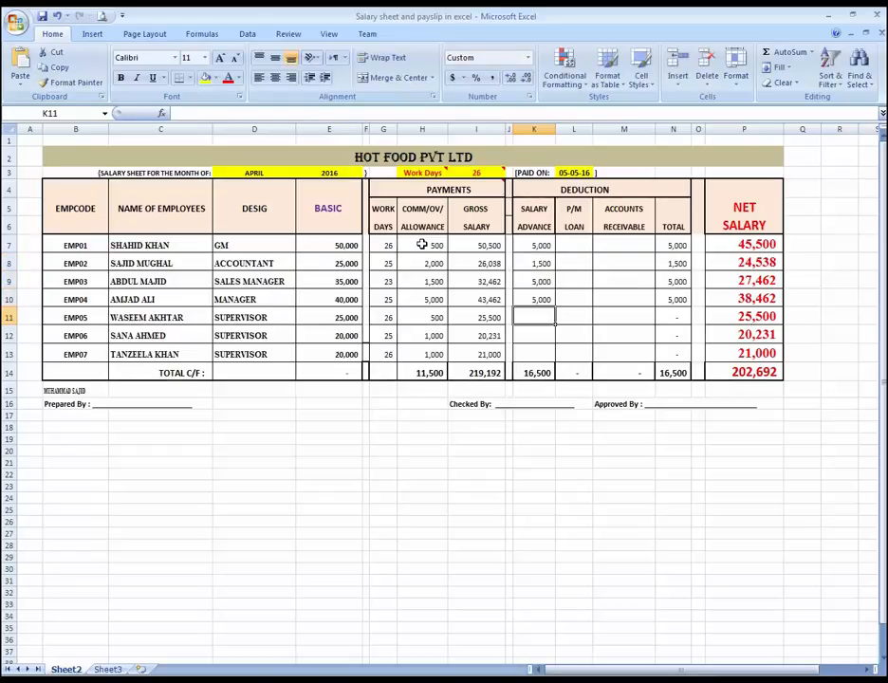
{"action": "type", "text": "12000"}
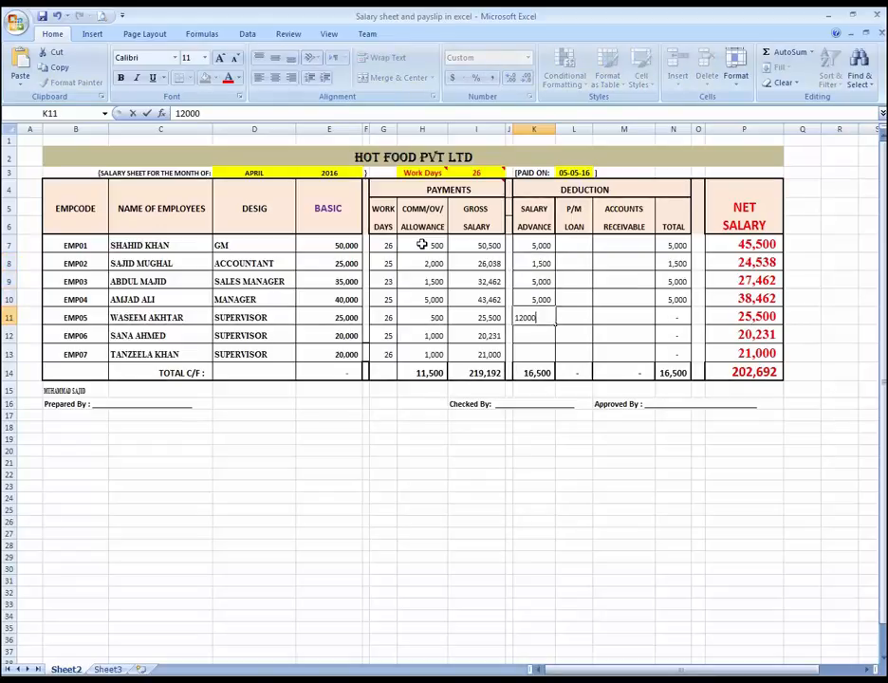
{"action": "key", "text": "Return"}
{"action": "type", "text": "2,000"}
{"action": "key", "text": "Return"}
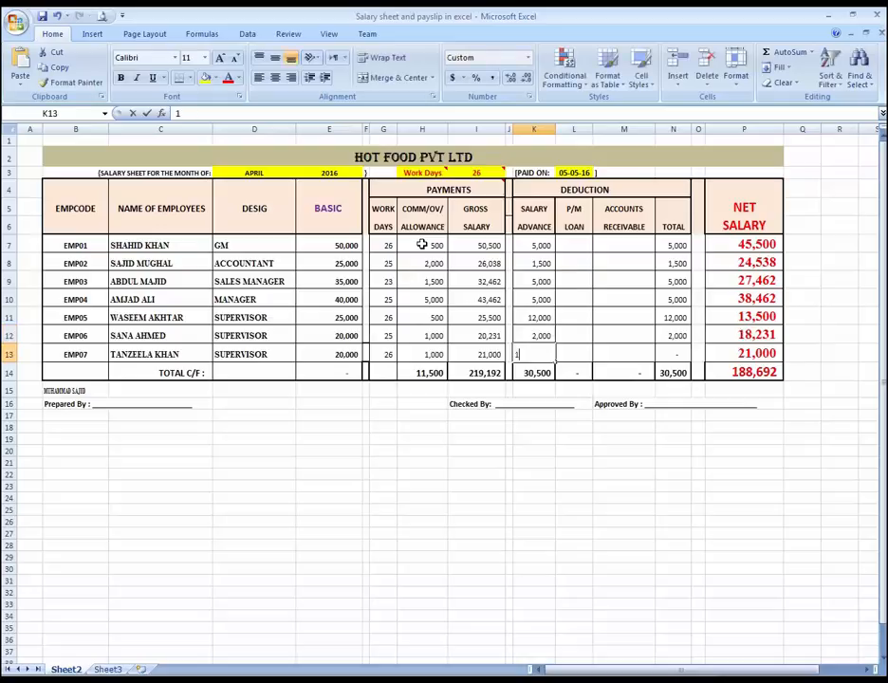
{"action": "type", "text": "1000"}
{"action": "key", "text": "Return"}
Step: Enter P/M loan deductions of 1,200 in L7 and 500 in L9
{"action": "key", "text": "Up"}
{"action": "key", "text": "Right"}
{"action": "key", "text": "Up"}
{"action": "key", "text": "Up"}
{"action": "key", "text": "Up"}
{"action": "key", "text": "Up"}
{"action": "key", "text": "Up"}
{"action": "key", "text": "Up"}
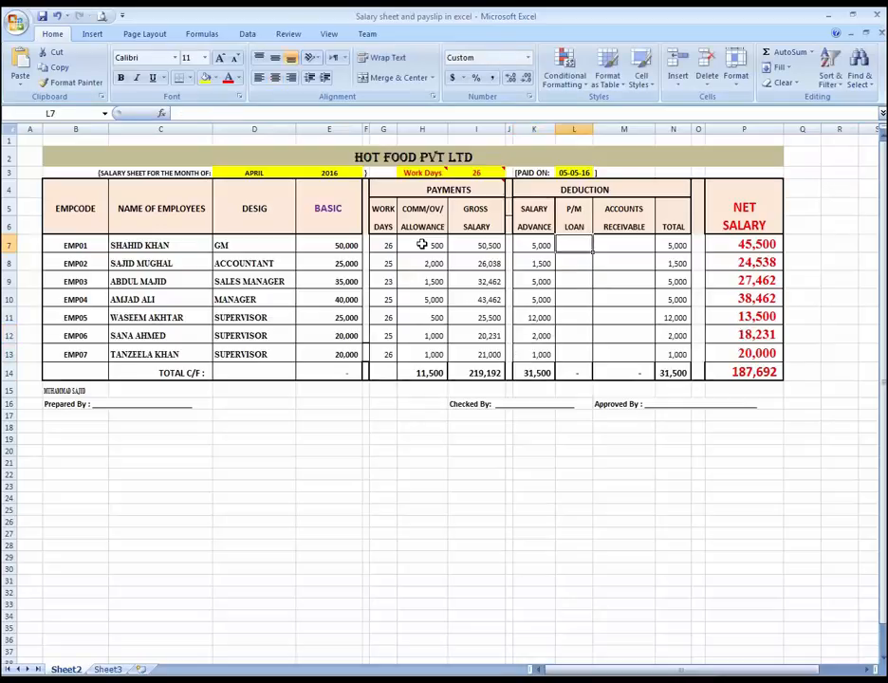
{"action": "key", "text": "Left"}
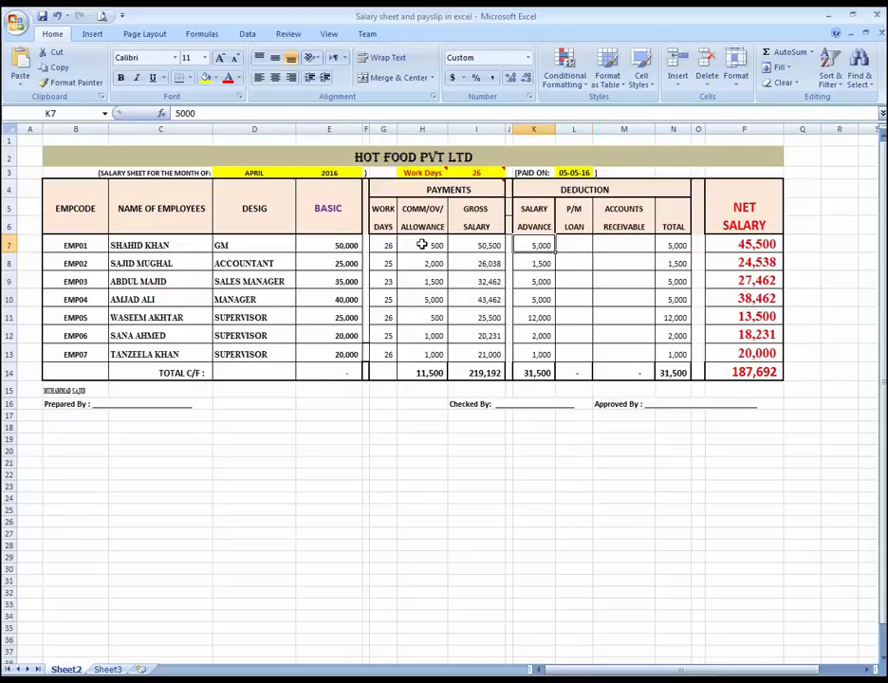
{"action": "key", "text": "Right"}
{"action": "type", "text": "1200"}
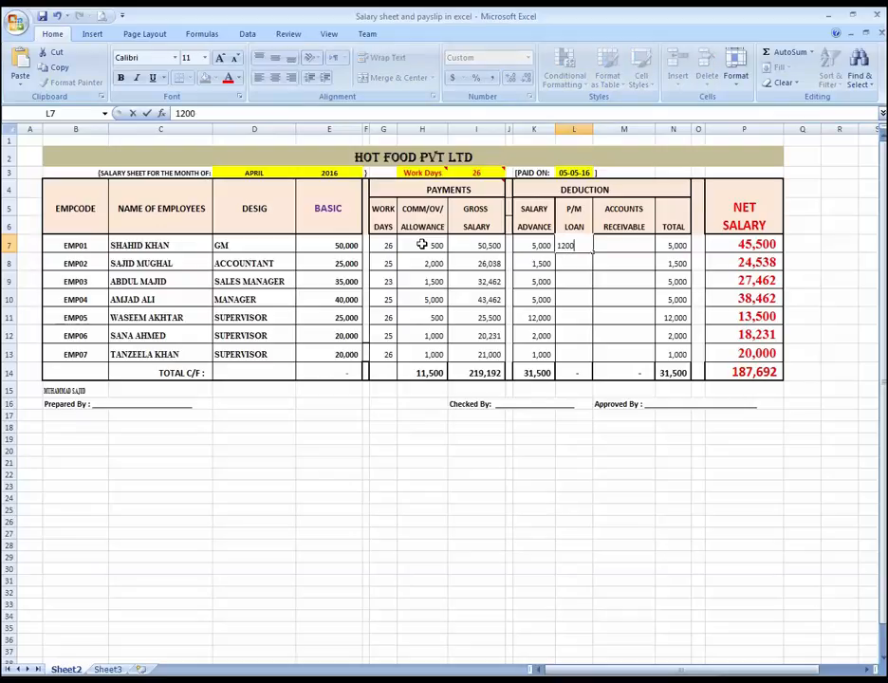
{"action": "key", "text": "Return"}
{"action": "key", "text": "Down"}
{"action": "type", "text": "500"}
{"action": "key", "text": "Return"}
Step: Enter P/M loan deductions of 2,000 in L11 and 5,000 in L13
{"action": "key", "text": "Down"}
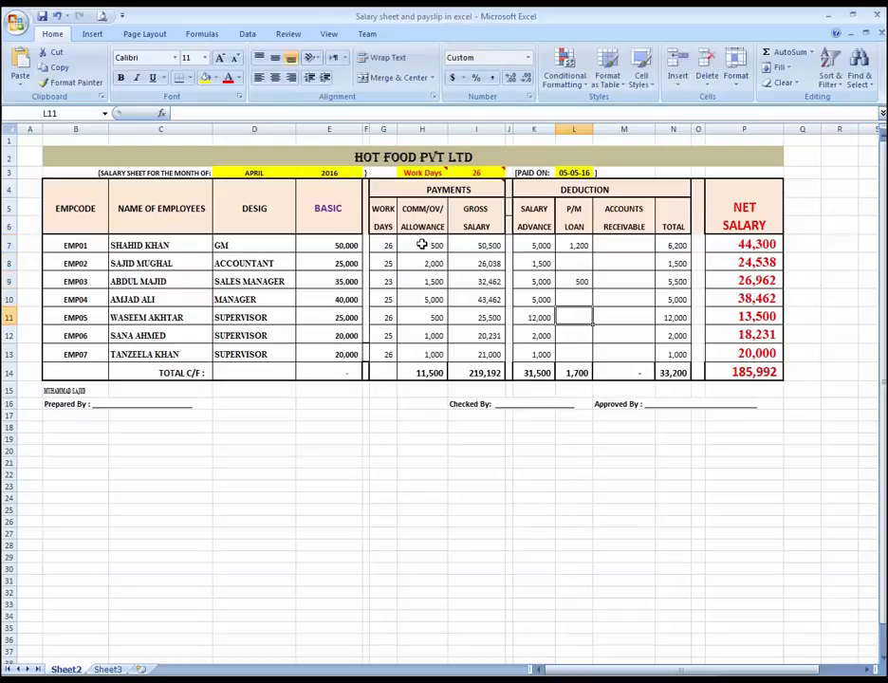
{"action": "type", "text": "2,000"}
{"action": "key", "text": "Return"}
{"action": "key", "text": "Down"}
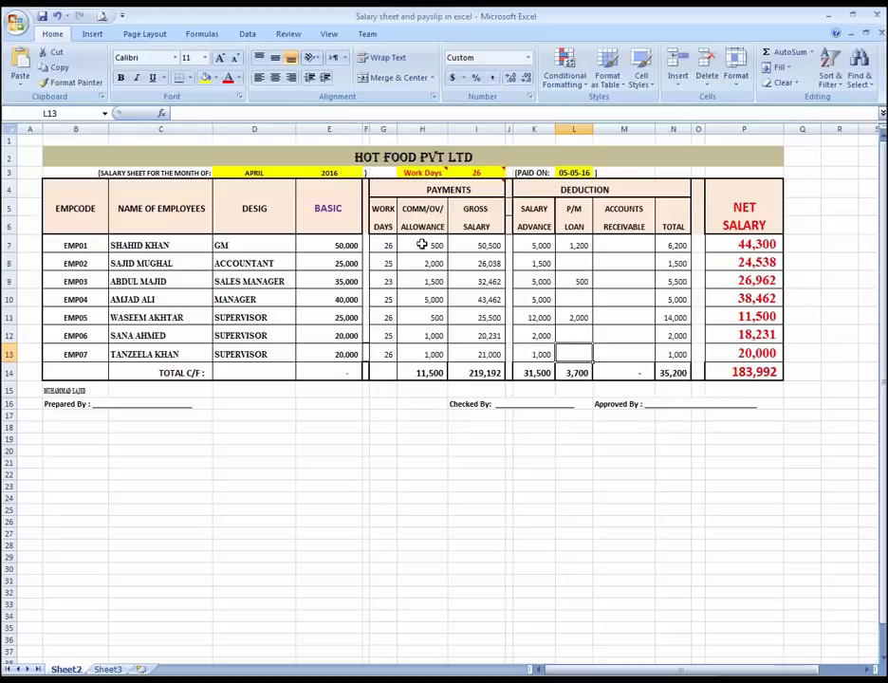
{"action": "type", "text": "5000"}
{"action": "key", "text": "Return"}
Step: Enter accounts receivable deductions of 1,500 and 2,500 for the first two employees in M7 and M8
{"action": "key", "text": "ctrl+Up"}
{"action": "key", "text": "ctrl+Right"}
{"action": "key", "text": "Left"}
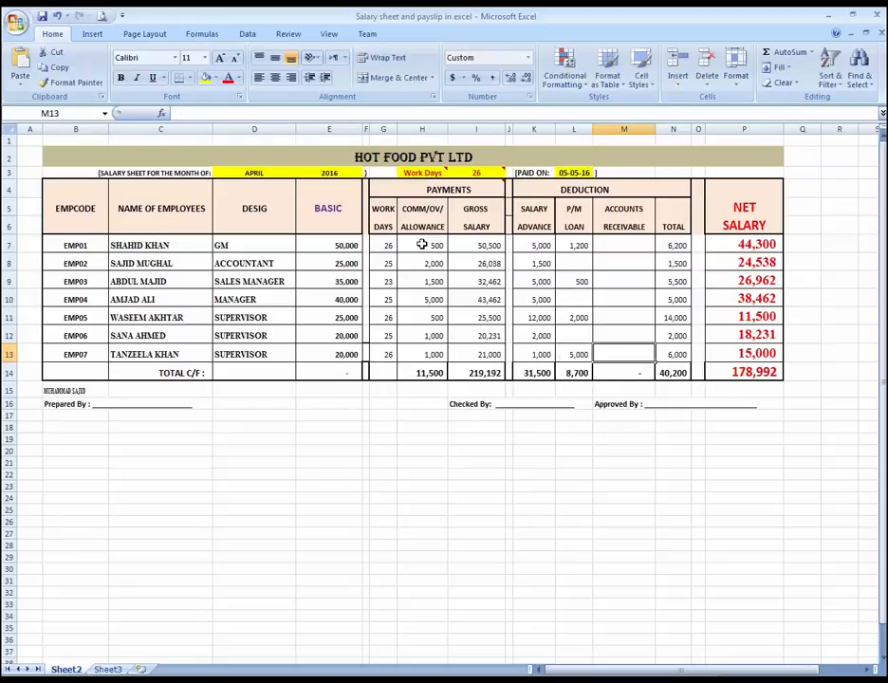
{"action": "key", "text": "ctrl+Up"}
{"action": "key", "text": "Down"}
{"action": "key", "text": "Down"}
{"action": "key", "text": "Up"}
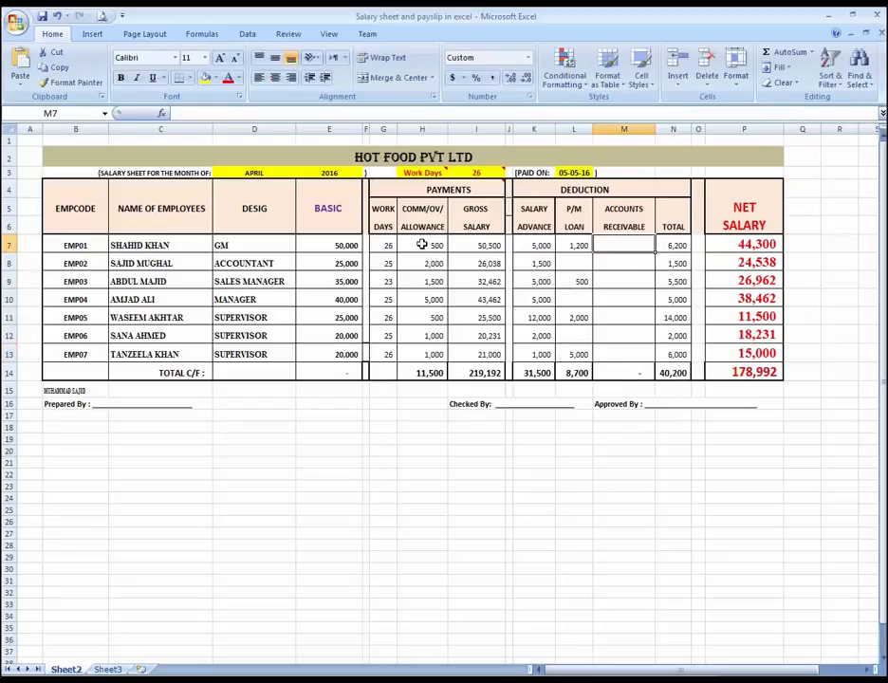
{"action": "key", "text": "Left"}
{"action": "key", "text": "Right"}
{"action": "key", "text": "Up"}
{"action": "key", "text": "Down"}
{"action": "key", "text": "Down"}
{"action": "key", "text": "Up"}
{"action": "type", "text": "1500"}
{"action": "key", "text": "Return"}
{"action": "type", "text": "2500"}
{"action": "key", "text": "Return"}
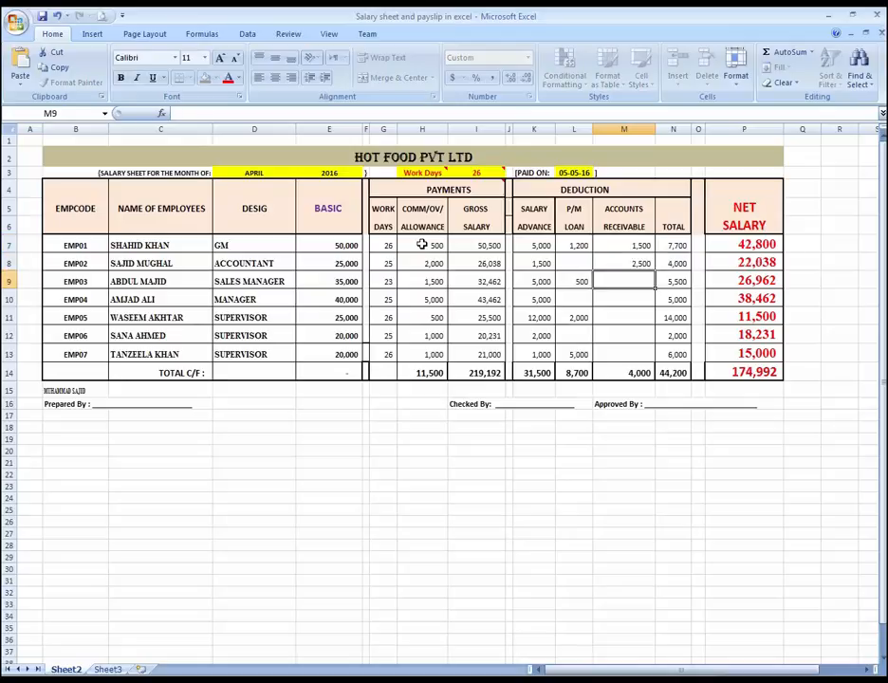
Step: Enter accounts receivable deductions of 2,000 in M9 and 250 in M12
{"action": "type", "text": "2000"}
{"action": "key", "text": "Return"}
{"action": "key", "text": "Return"}
{"action": "key", "text": "Return"}
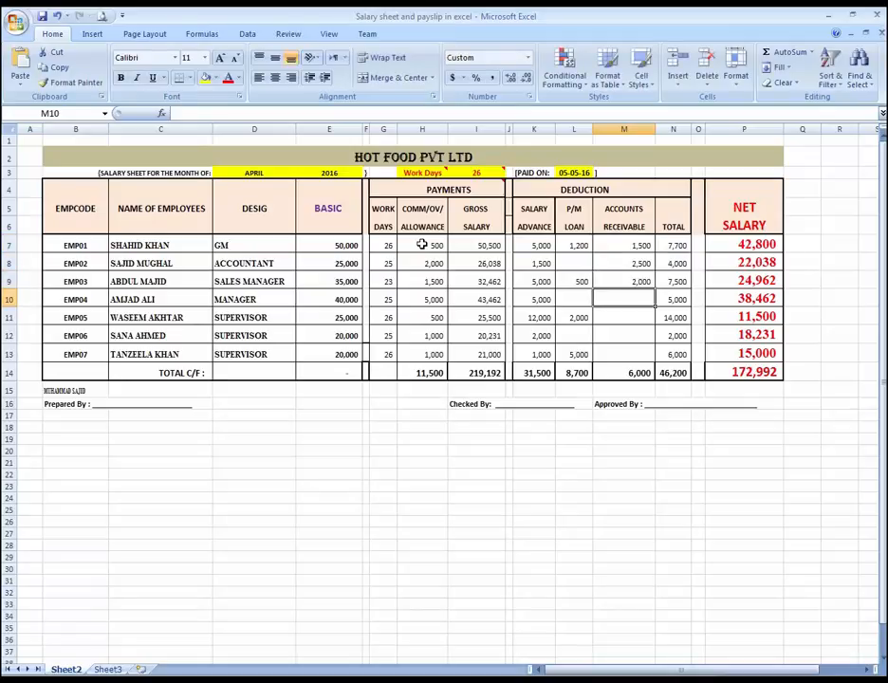
{"action": "type", "text": "250"}
{"action": "key", "text": "Tab"}
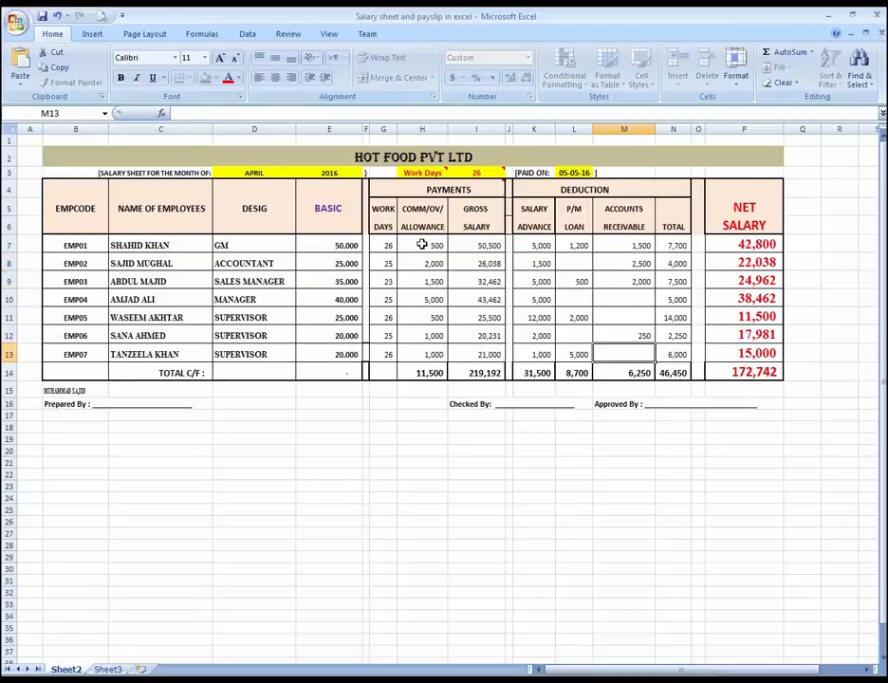
Step: Clear the existing deduction total formulas in N7 to N13
{"action": "key", "text": "Up"}
{"action": "key", "text": "Up"}
{"action": "key", "text": "Up"}
{"action": "key", "text": "Up"}
{"action": "key", "text": "Up"}
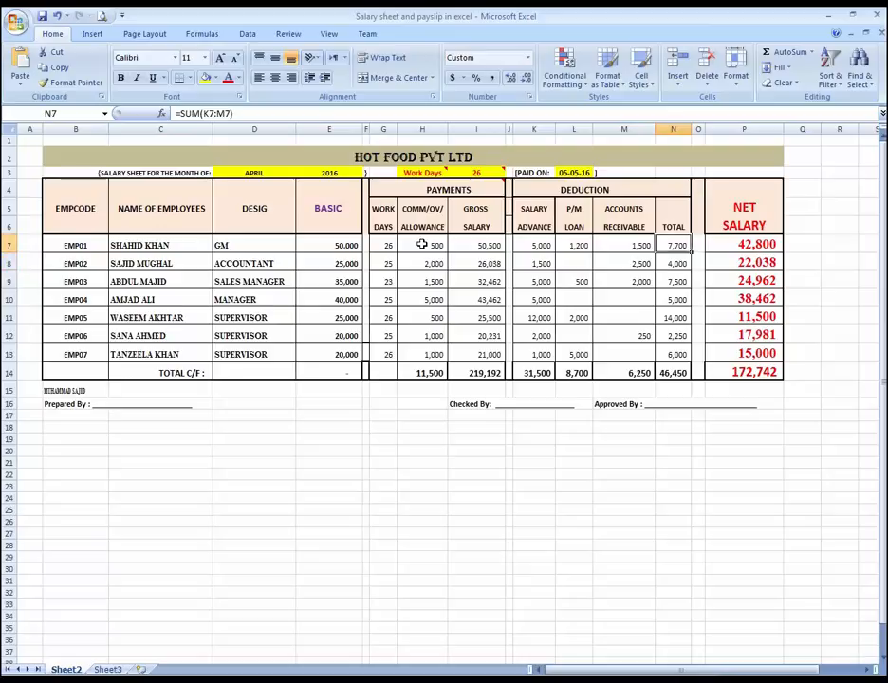
{"action": "key", "text": "shift+Down"}
{"action": "key", "text": "shift+Down"}
{"action": "key", "text": "shift+Down"}
{"action": "key", "text": "shift+Down"}
{"action": "key", "text": "shift+Down"}
{"action": "key", "text": "shift+Down"}
{"action": "key", "text": "Delete"}
Step: Total the first employee's deductions in N7 with the formula =SUM(K7:M7)
{"action": "key", "text": "shift+Up"}
{"action": "key", "text": "shift+Up"}
{"action": "key", "text": "shift+Up"}
{"action": "key", "text": "shift+Up"}
{"action": "key", "text": "shift+Up"}
{"action": "key", "text": "shift+Up"}
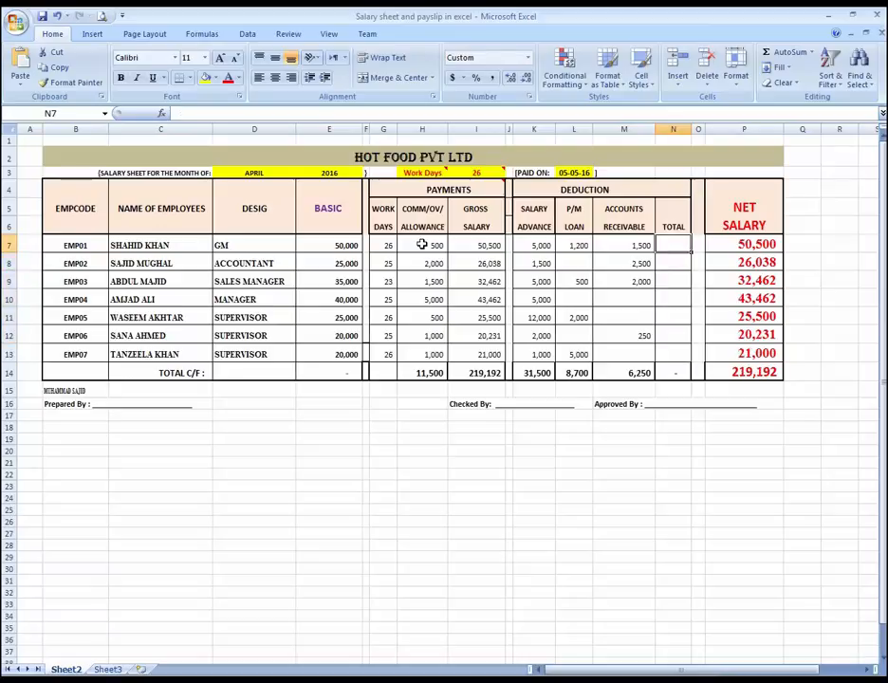
{"action": "type", "text": "=SUM("}
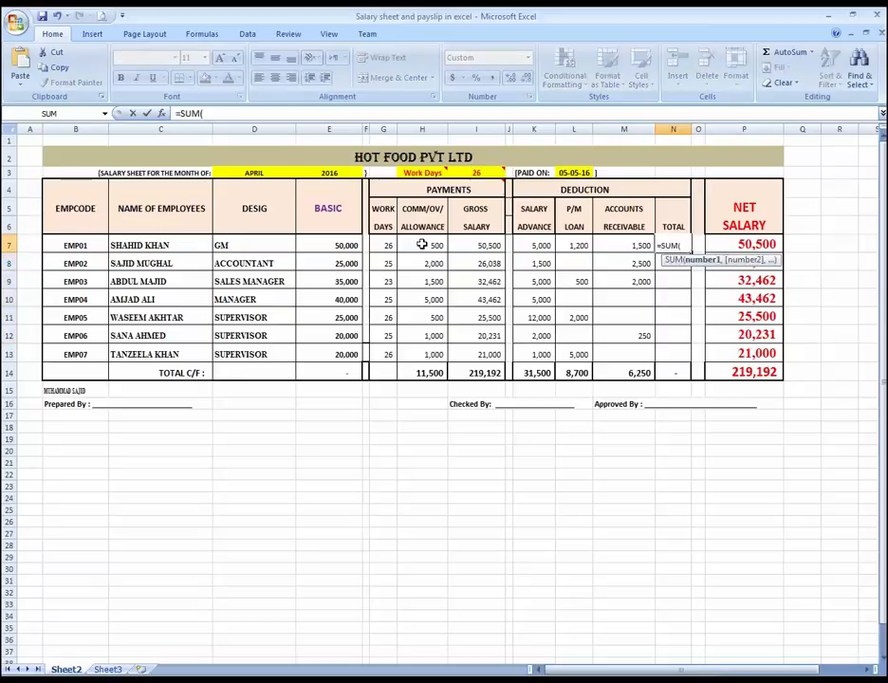
{"action": "key", "text": "Left"}
{"action": "key", "text": "Left"}
{"action": "key", "text": "Left"}
{"action": "key", "text": "shift+Right"}
{"action": "key", "text": "shift+Right"}
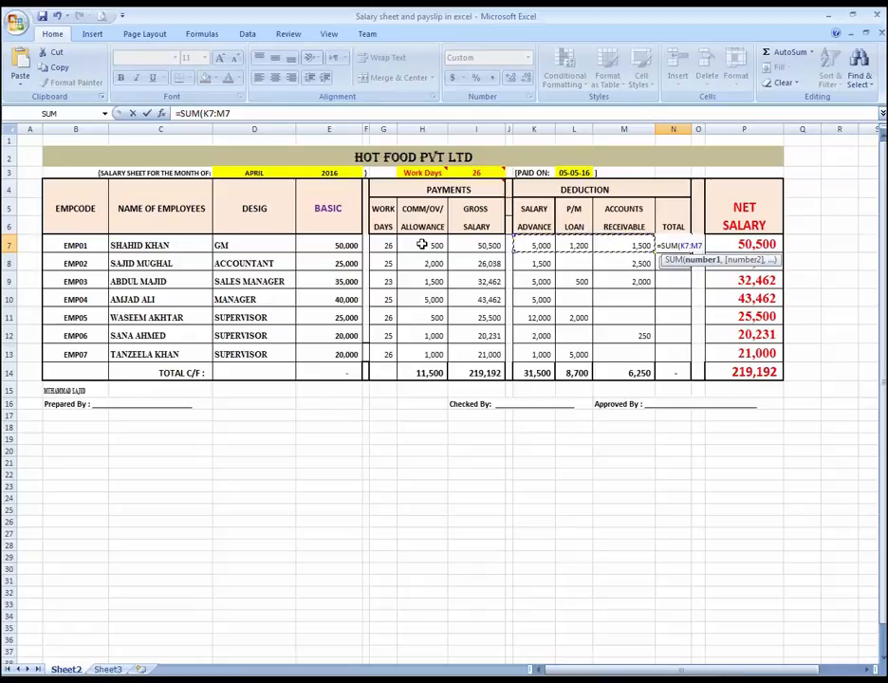
{"action": "key", "text": "ctrl+Return"}
Step: Fill the deduction total formula from N7 down to N13 for the remaining employees
{"action": "key", "text": "shift+Down"}
{"action": "key", "text": "shift+Down"}
{"action": "key", "text": "shift+Down"}
{"action": "key", "text": "shift+Down"}
{"action": "key", "text": "shift+Down"}
{"action": "key", "text": "shift+Down"}
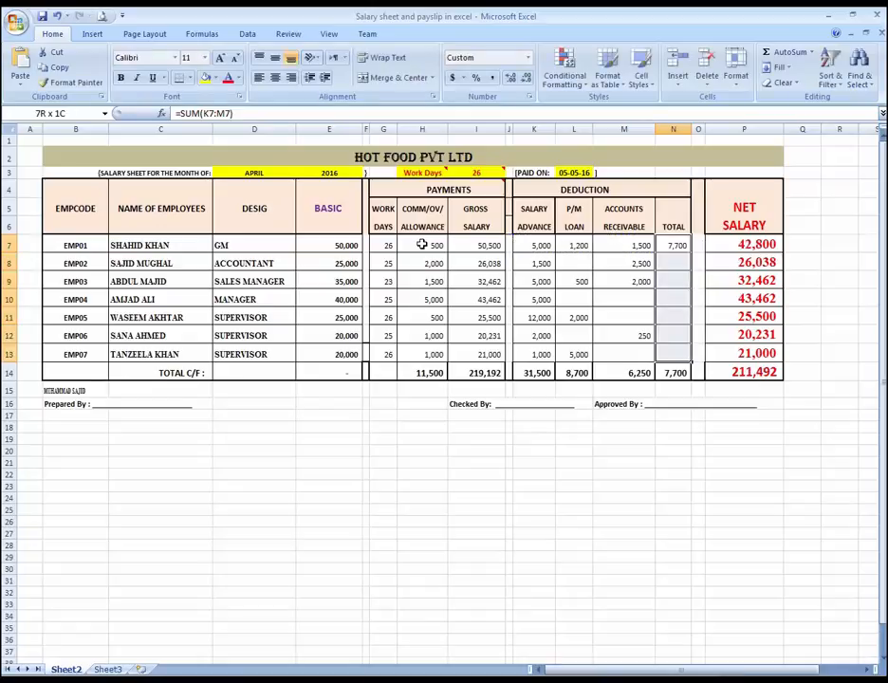
{"action": "key", "text": "ctrl+d"}
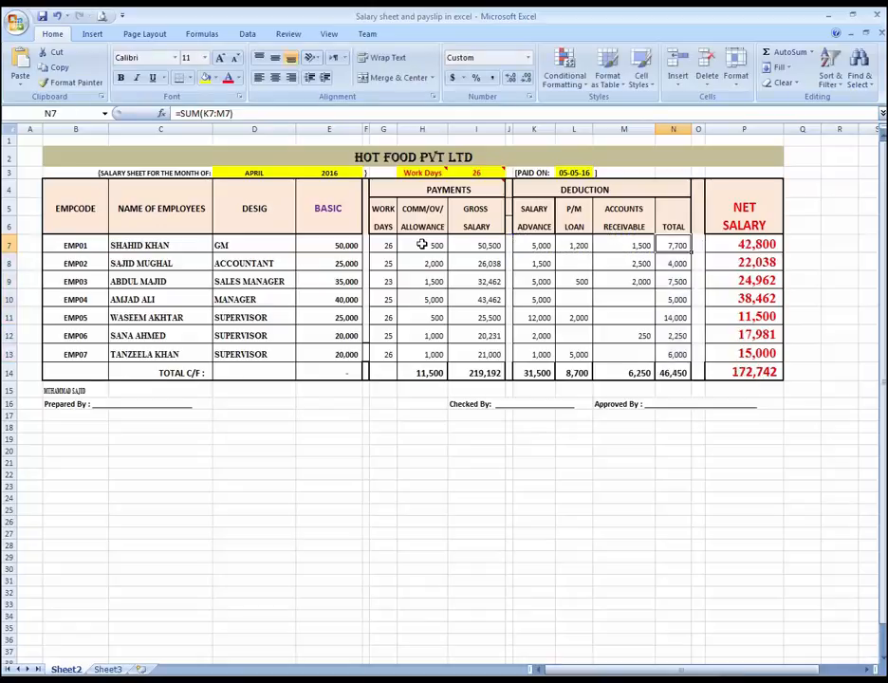
Step: Calculate the first employee's net salary in P7 with =I7-N7 and select the net salary cells down to P13
{"action": "key", "text": "Right"}
{"action": "key", "text": "Right"}
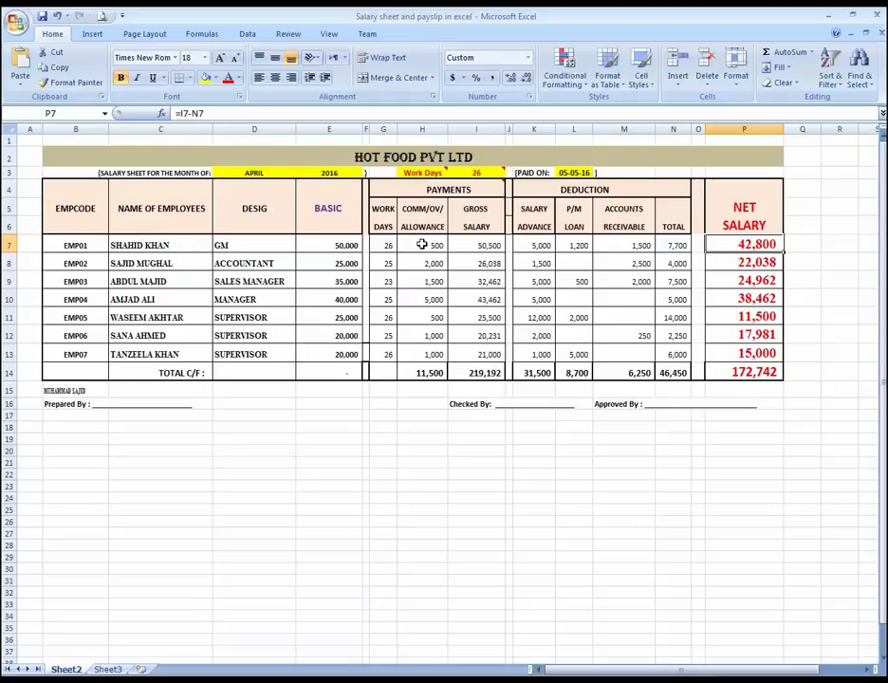
{"action": "type", "text": "="}
{"action": "left_click", "coordinate": [489, 246]}
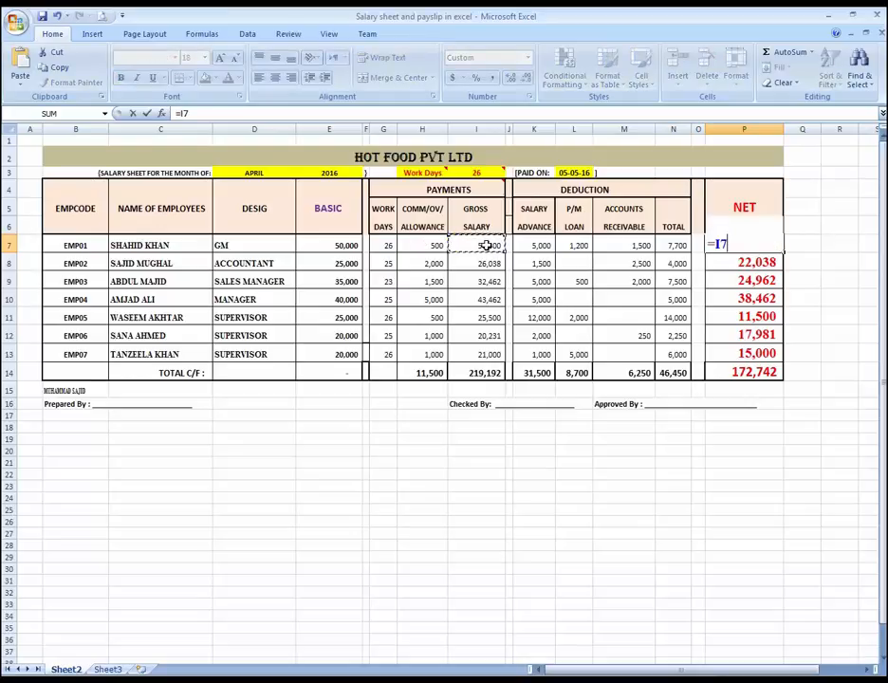
{"action": "type", "text": "-"}
{"action": "left_click", "coordinate": [675, 244]}
{"action": "key", "text": "Return"}
{"action": "key", "text": "shift+Down"}
{"action": "key", "text": "shift+Down"}
{"action": "key", "text": "shift+Down"}
{"action": "key", "text": "shift+Down"}
{"action": "key", "text": "shift+Down"}
{"action": "key", "text": "shift+Down"}
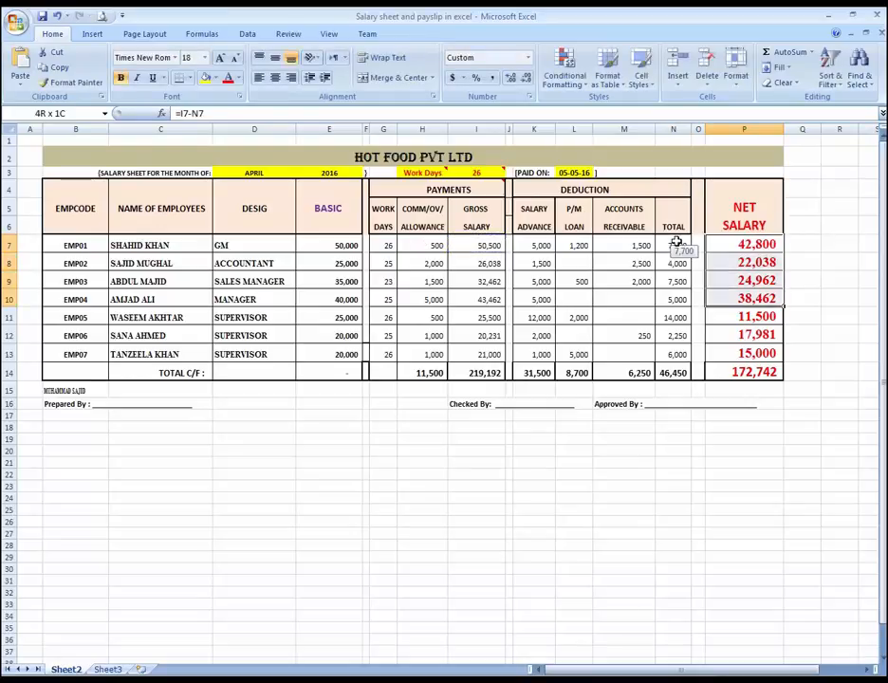
Step: Review the net salary formulas down column P and inspect the total formula in P14
{"action": "key", "text": "Down"}
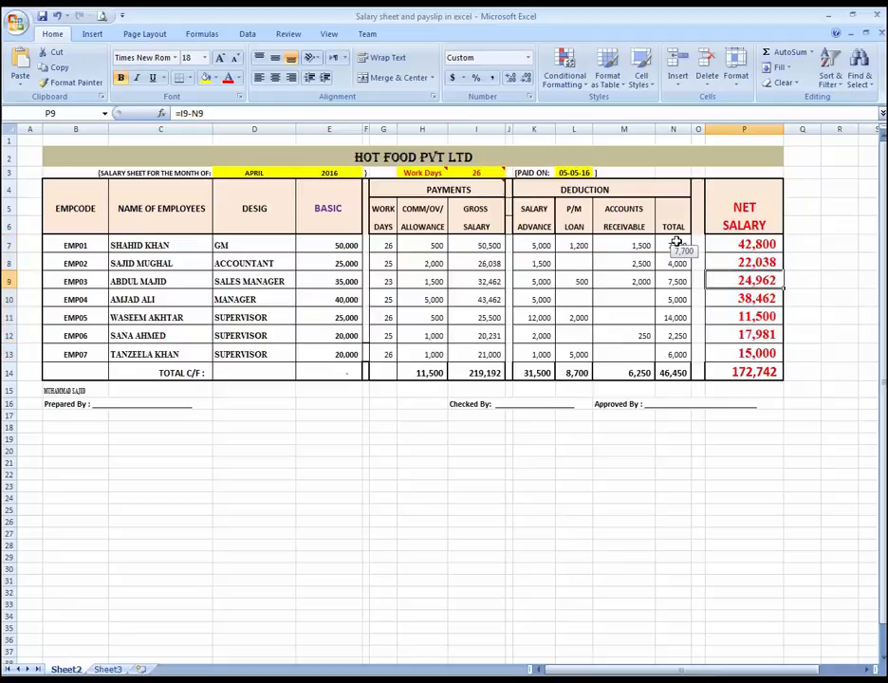
{"action": "key", "text": "Up"}
{"action": "key", "text": "Down"}
{"action": "key", "text": "Down"}
{"action": "key", "text": "Down"}
{"action": "key", "text": "Down"}
{"action": "key", "text": "Down"}
{"action": "key", "text": "Down"}
{"action": "key", "text": "Down"}
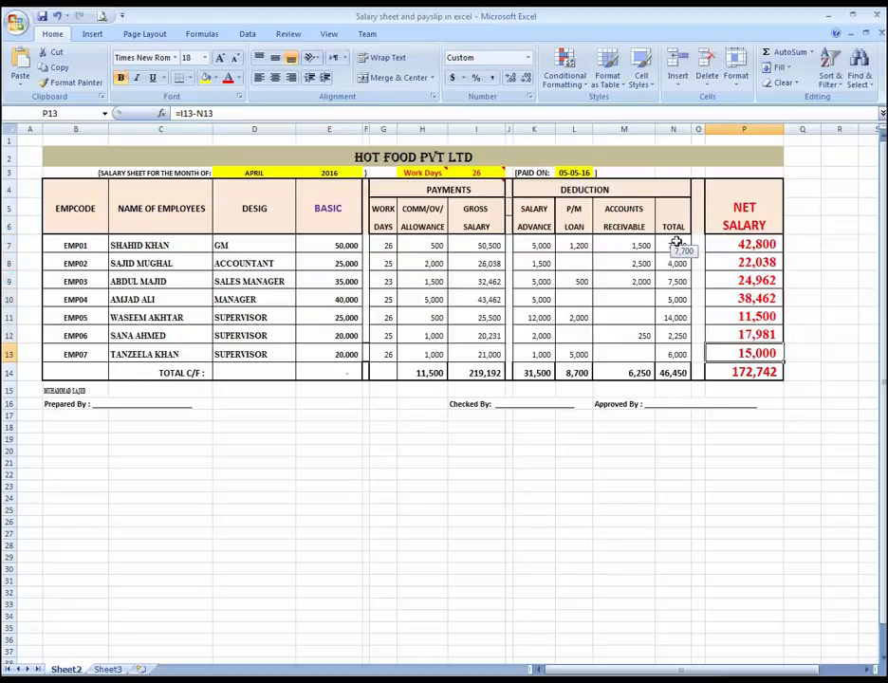
{"action": "key", "text": "Left"}
{"action": "key", "text": "Right"}
{"action": "key", "text": "F2"}
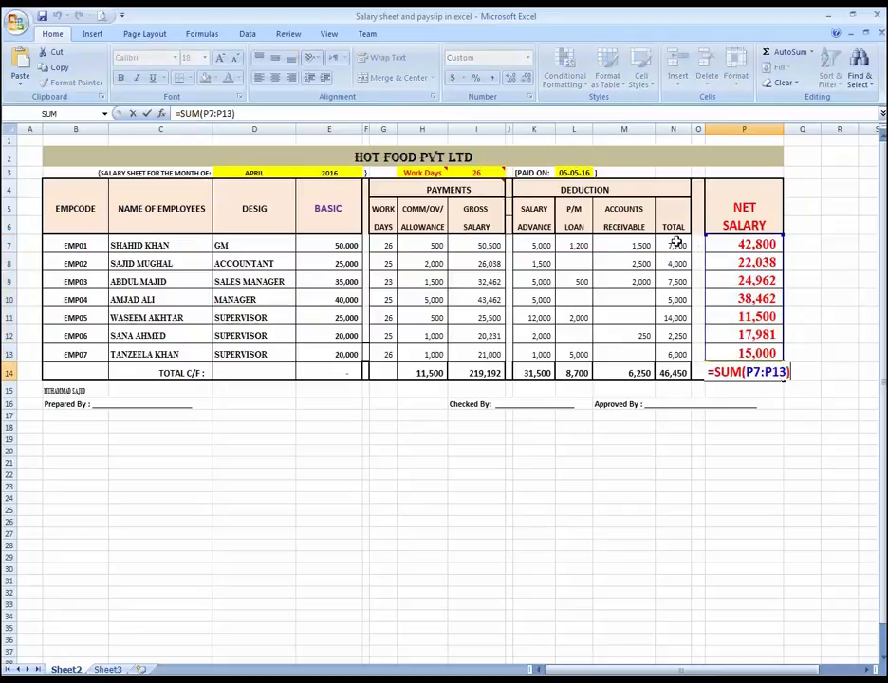
{"action": "key", "text": "Escape"}
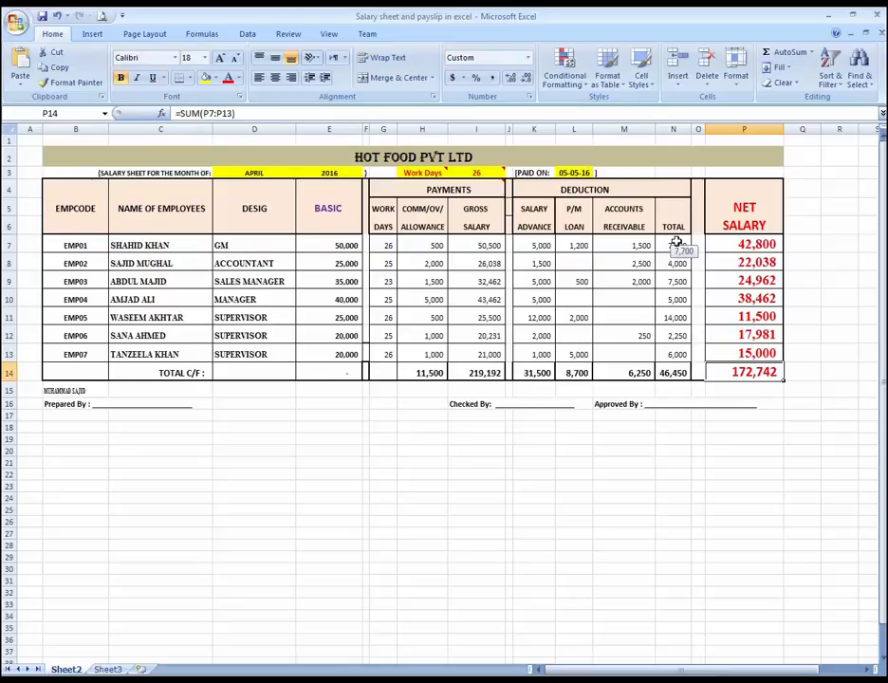
{"action": "key", "text": "Left"}
{"action": "key", "text": "Right"}
{"action": "key", "text": "Left"}
{"action": "key", "text": "Left"}
{"action": "key", "text": "Up"}
{"action": "key", "text": "Up"}
{"action": "key", "text": "Left"}
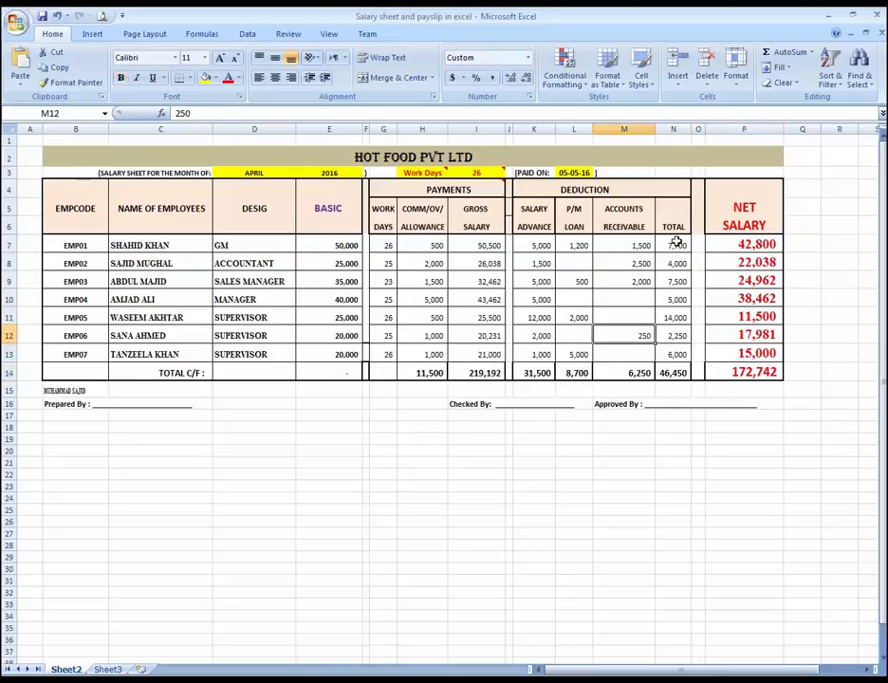
{"action": "key", "text": "Left"}
{"action": "key", "text": "Left"}
{"action": "key", "text": "Right"}
{"action": "key", "text": "Right"}
{"action": "key", "text": "Right"}
{"action": "key", "text": "Right"}
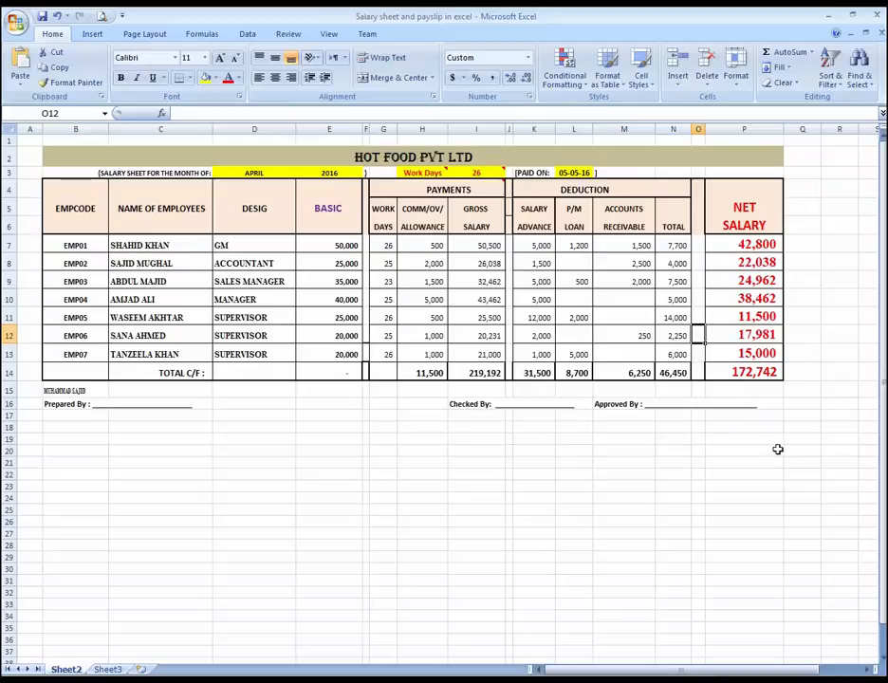
{"action": "left_click", "coordinate": [749, 284]}
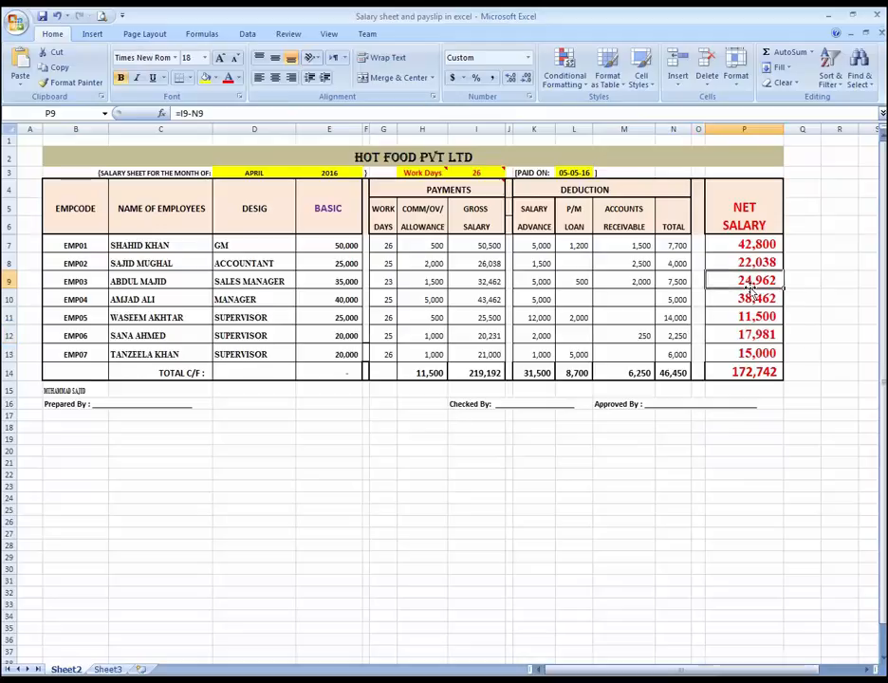